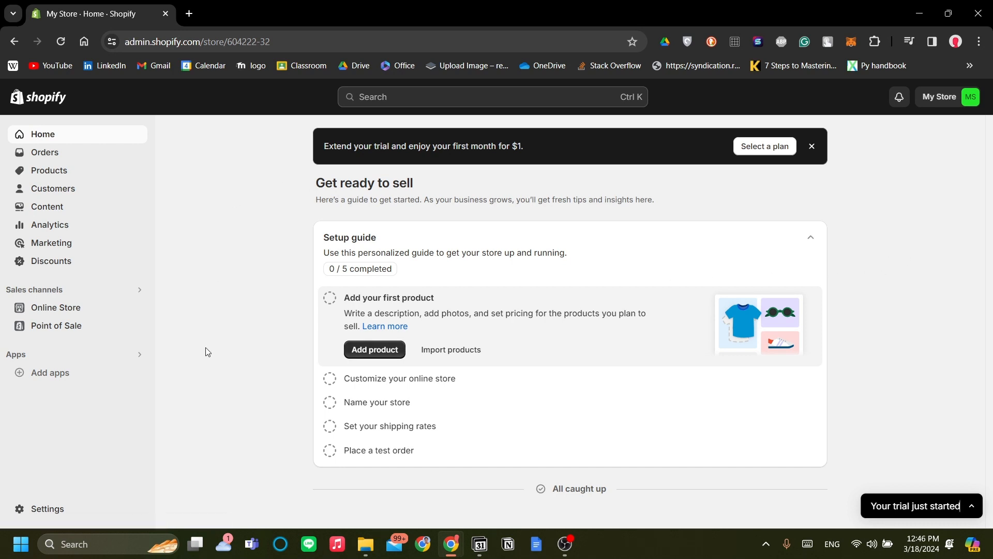
# Open the store's payment settings and start activating PayPal Express Checkout as a supported payment method.
pyautogui.click(56, 510)
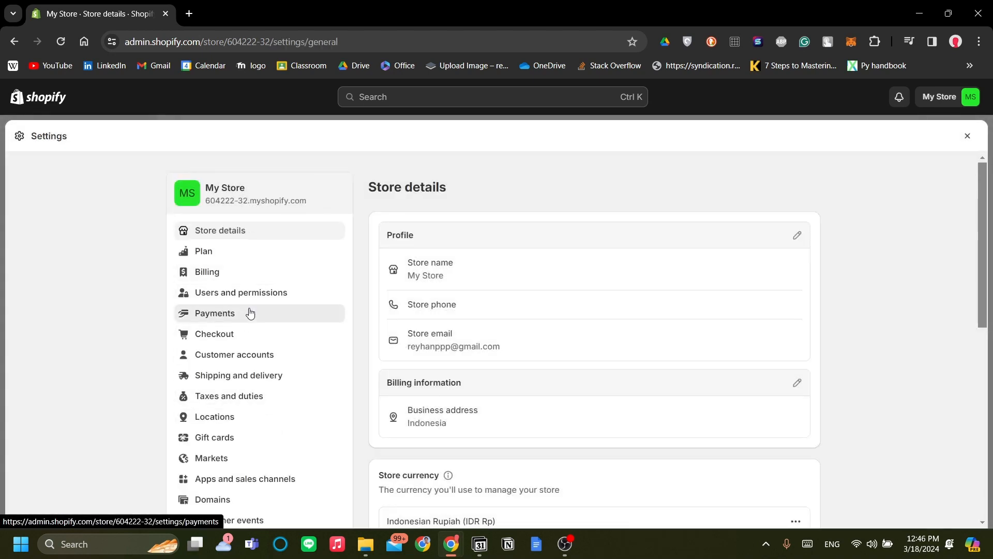
pyautogui.click(250, 313)
pyautogui.scroll(-3, 625, 270)
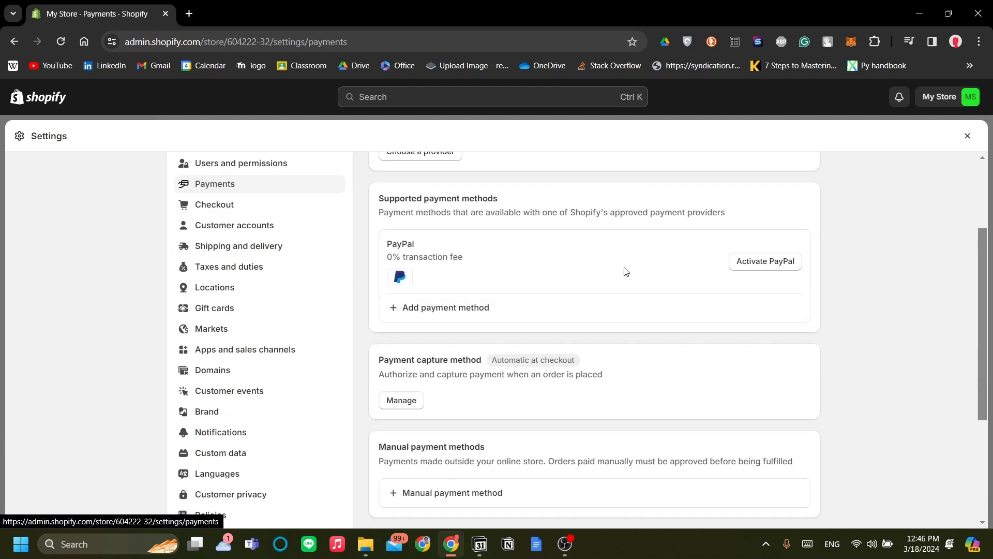
pyautogui.scroll(1, 630, 268)
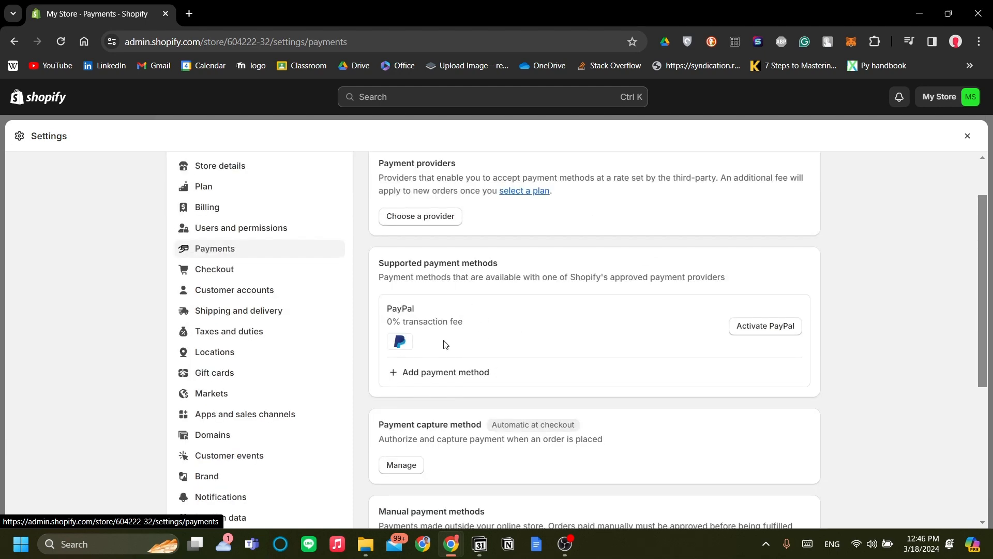
pyautogui.scroll(-1, 465, 345)
pyautogui.scroll(-3, 549, 321)
pyautogui.scroll(3, 533, 317)
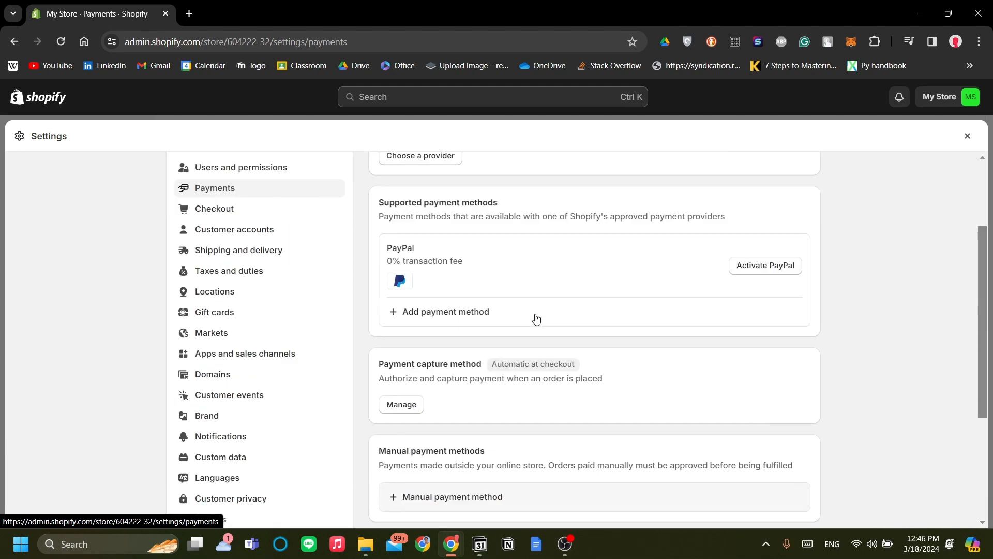
pyautogui.scroll(-2, 512, 323)
pyautogui.scroll(4, 547, 329)
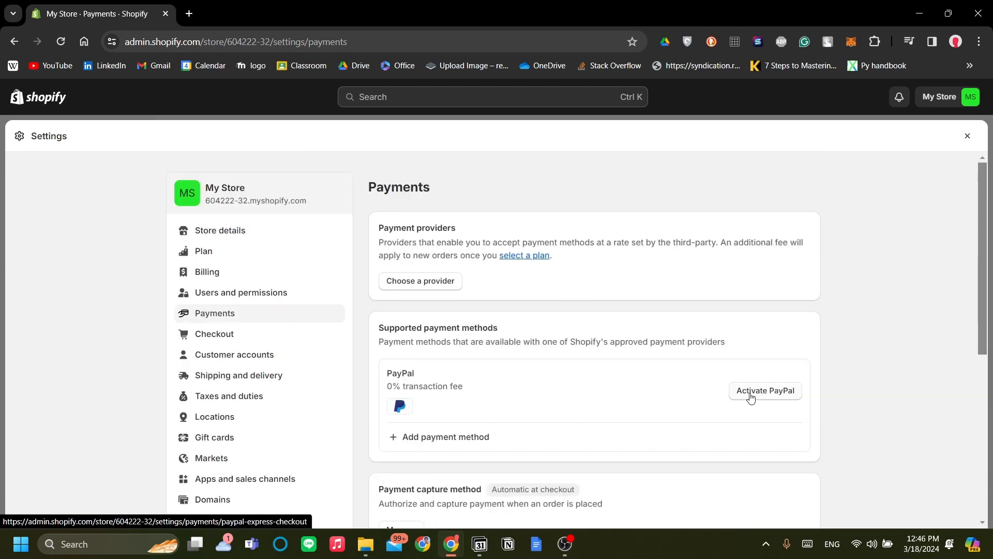
pyautogui.click(751, 396)
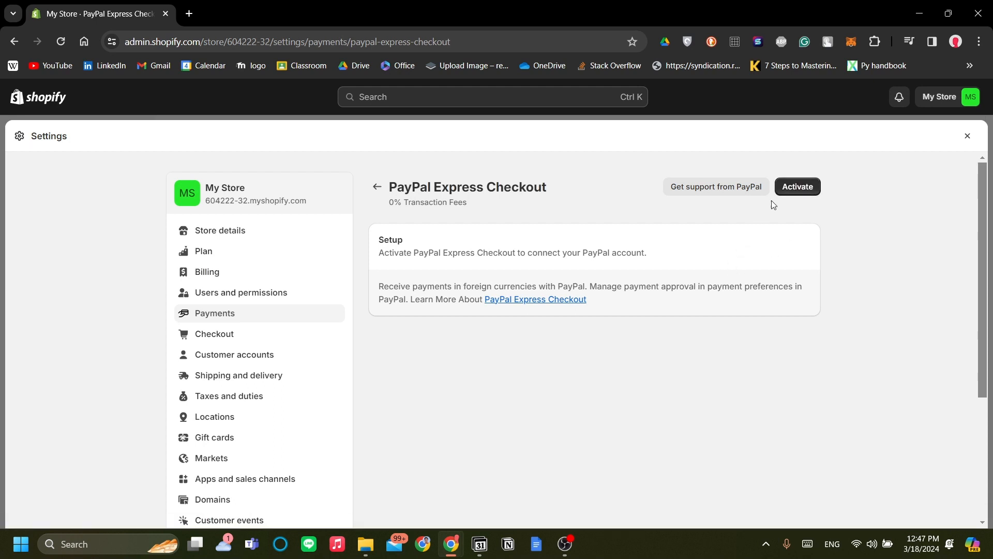
pyautogui.click(797, 187)
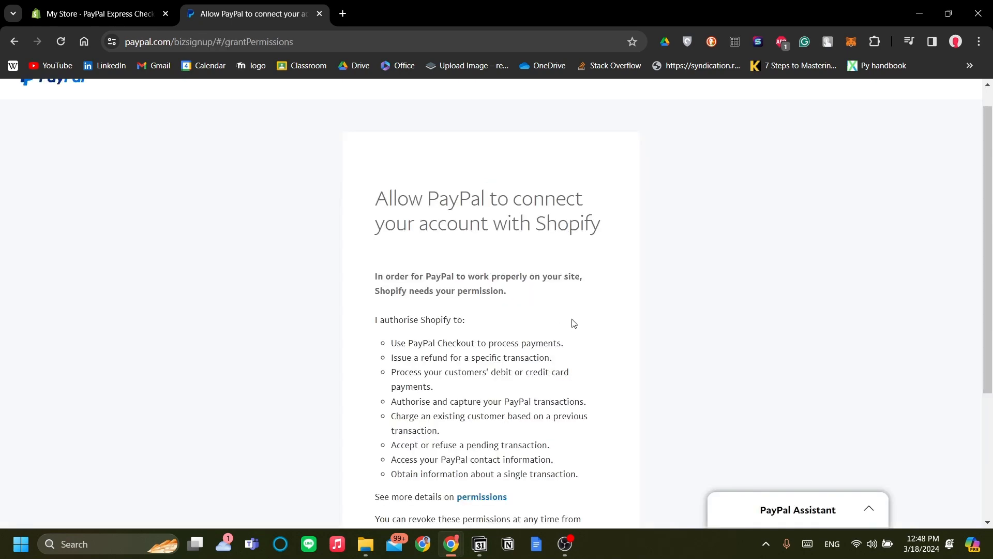
# Review the permissions Shopify requests, authorise connecting the PayPal account with Shopify, and return to Shopify.
pyautogui.scroll(-4, 573, 324)
pyautogui.scroll(2, 443, 248)
pyautogui.scroll(3, 437, 241)
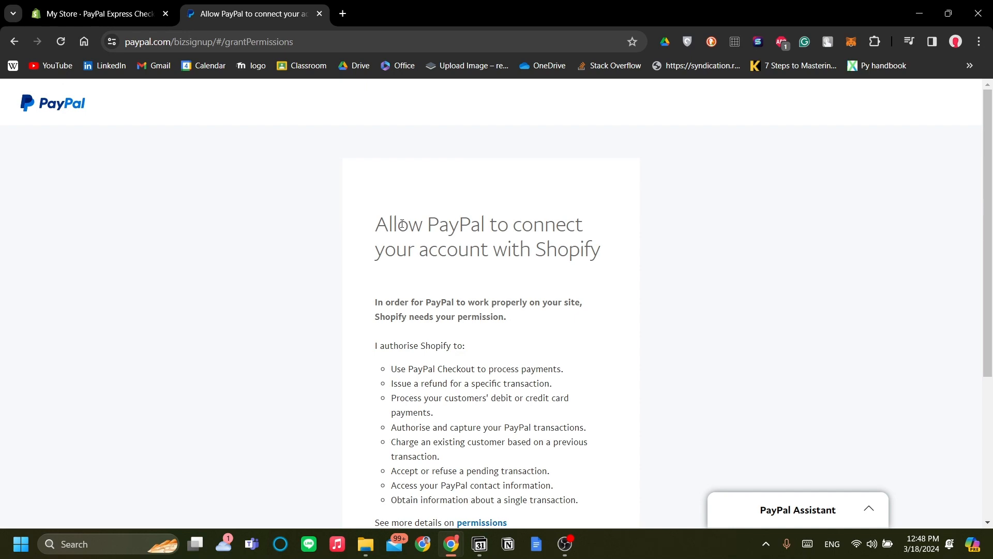
pyautogui.scroll(-3, 543, 271)
pyautogui.scroll(1, 527, 399)
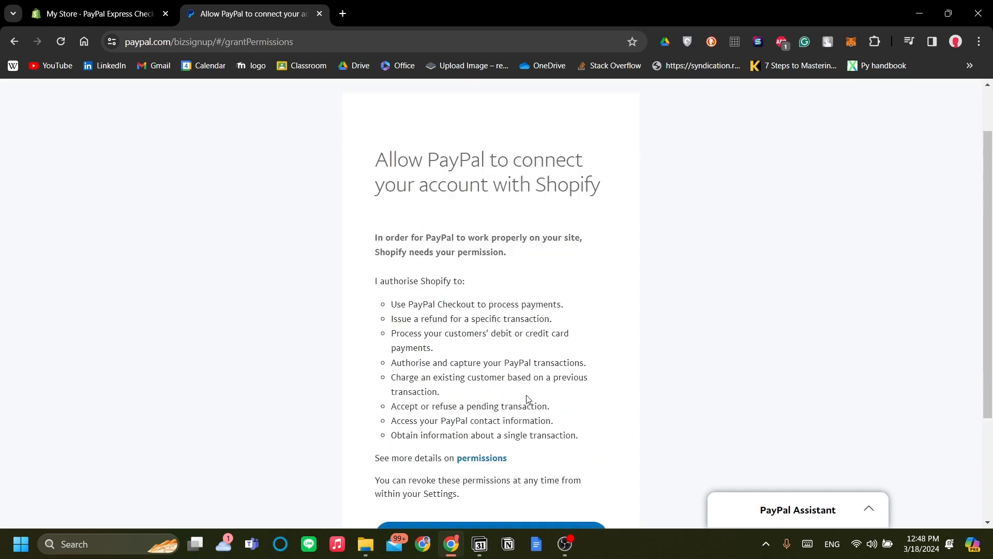
pyautogui.scroll(-3, 569, 406)
pyautogui.scroll(3, 519, 389)
pyautogui.scroll(1, 519, 389)
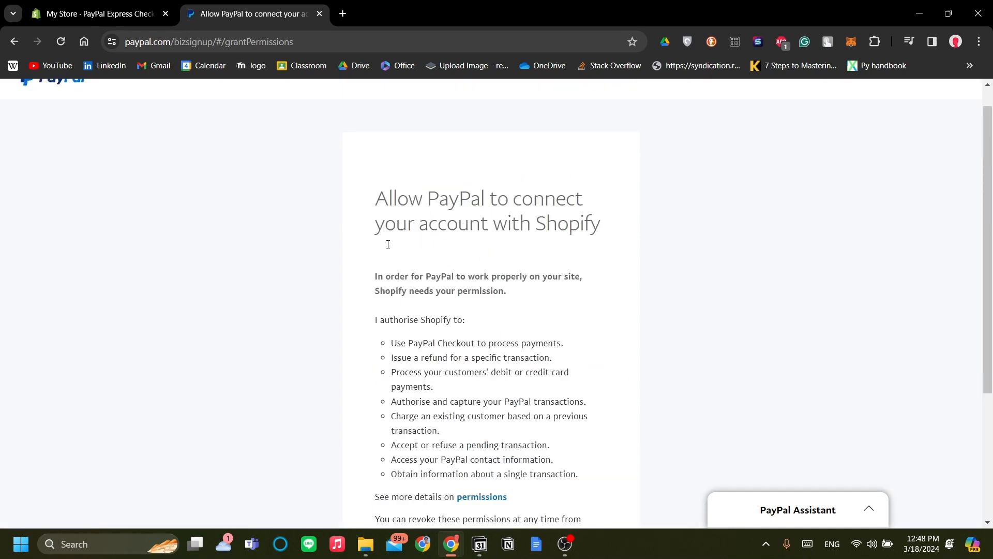
pyautogui.scroll(-2, 518, 423)
pyautogui.click(517, 447)
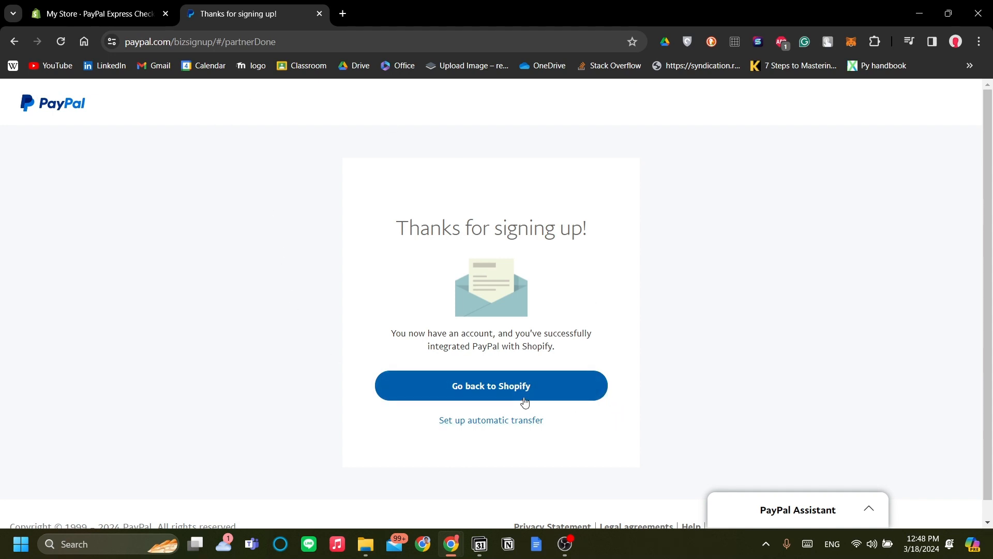
pyautogui.click(600, 391)
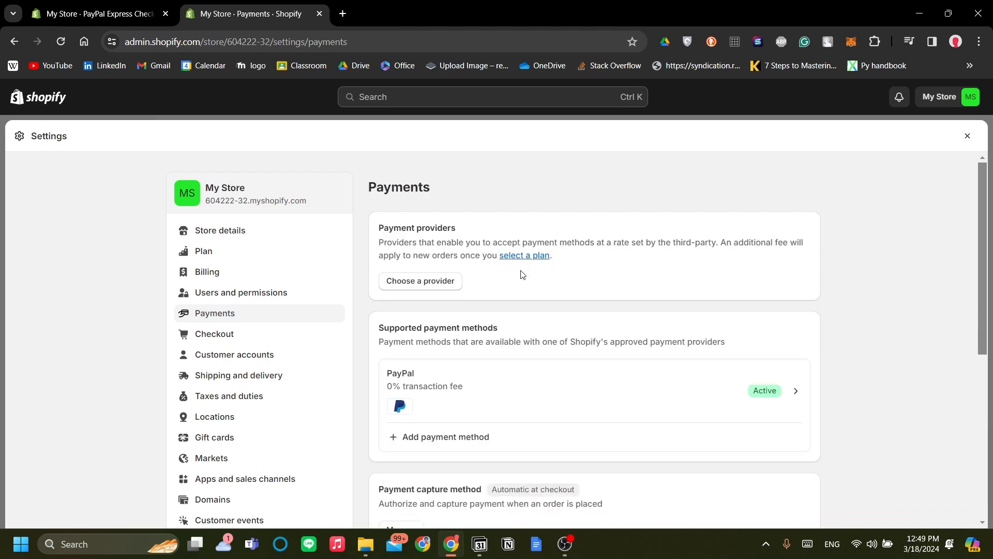
# Check the PayPal entry among the store's supported payment methods.
pyautogui.scroll(-3, 522, 274)
pyautogui.scroll(-3, 528, 275)
pyautogui.scroll(3, 537, 266)
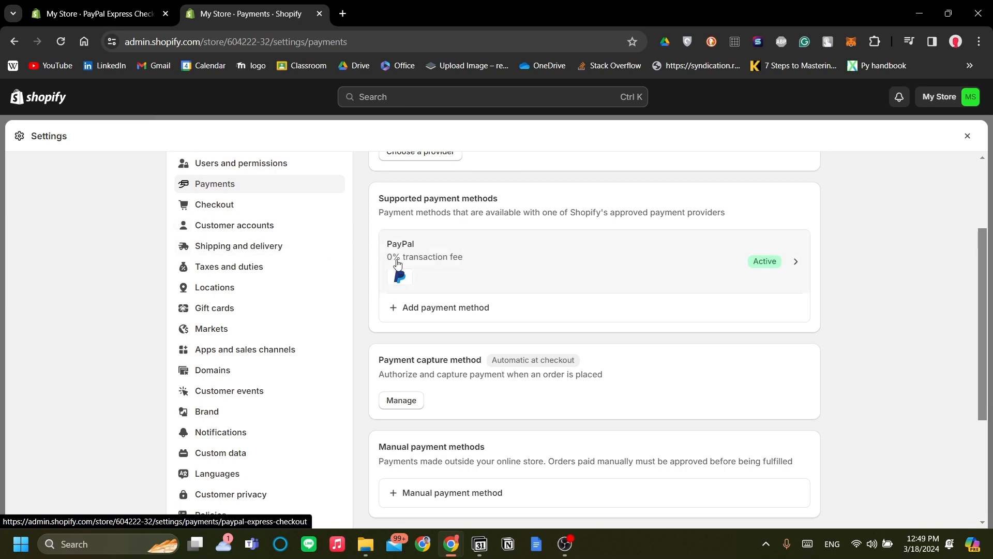
pyautogui.scroll(3, 399, 268)
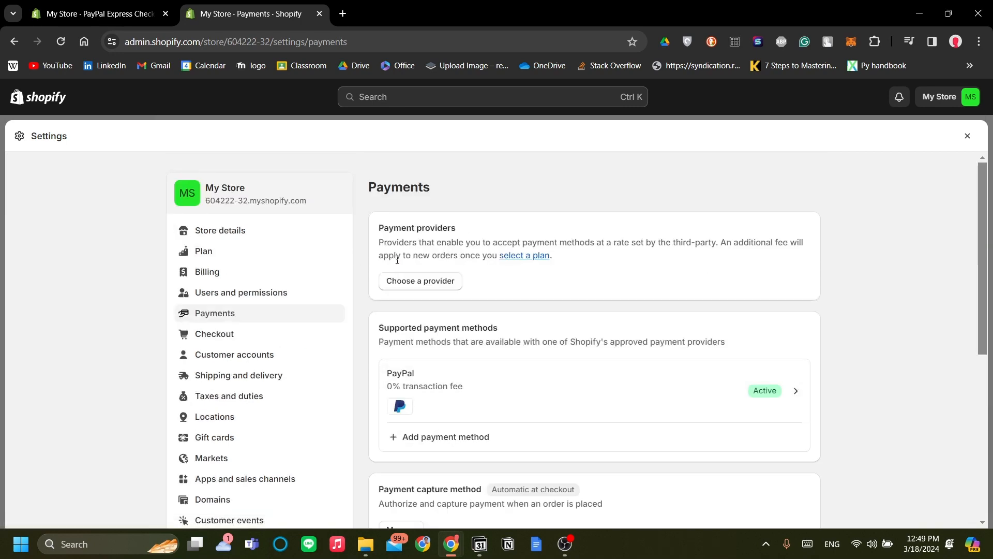
pyautogui.scroll(-3, 532, 278)
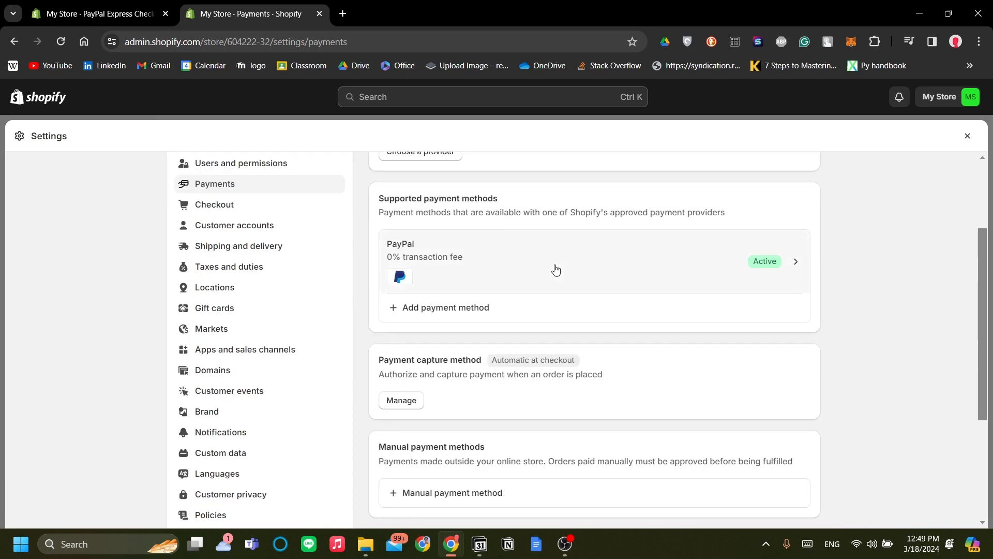
pyautogui.scroll(2, 554, 270)
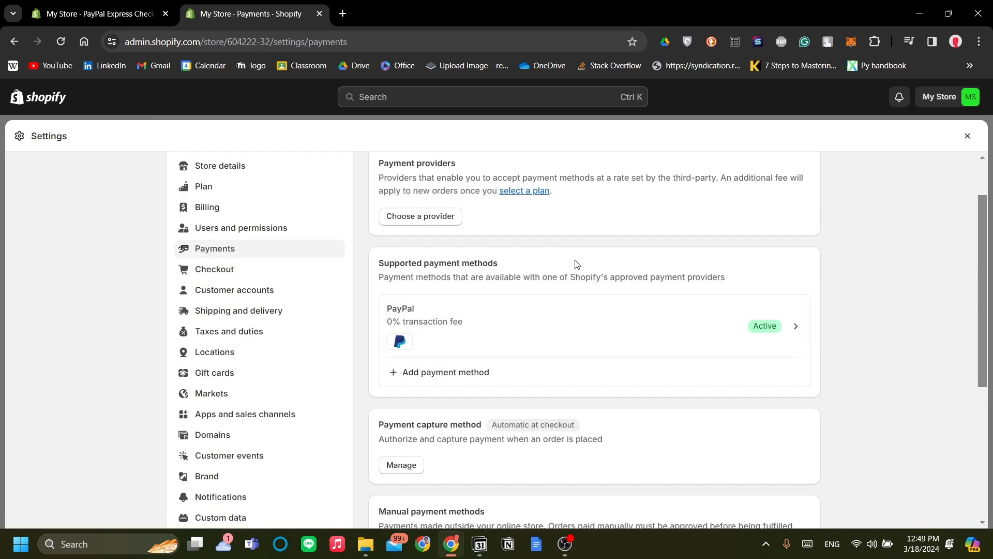
# Close the store settings and open the current Dawn theme for customization.
pyautogui.click(967, 138)
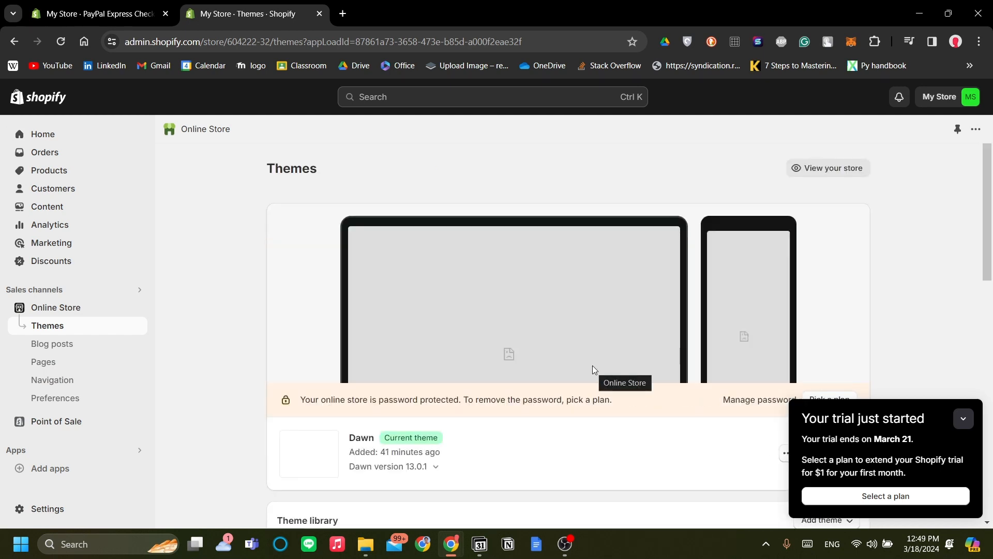
pyautogui.scroll(-3, 652, 353)
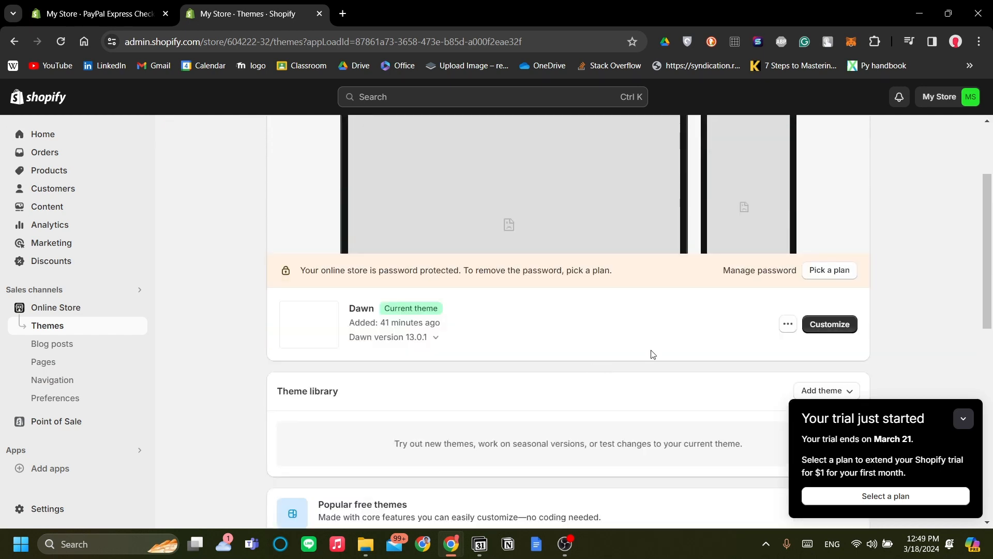
pyautogui.click(810, 325)
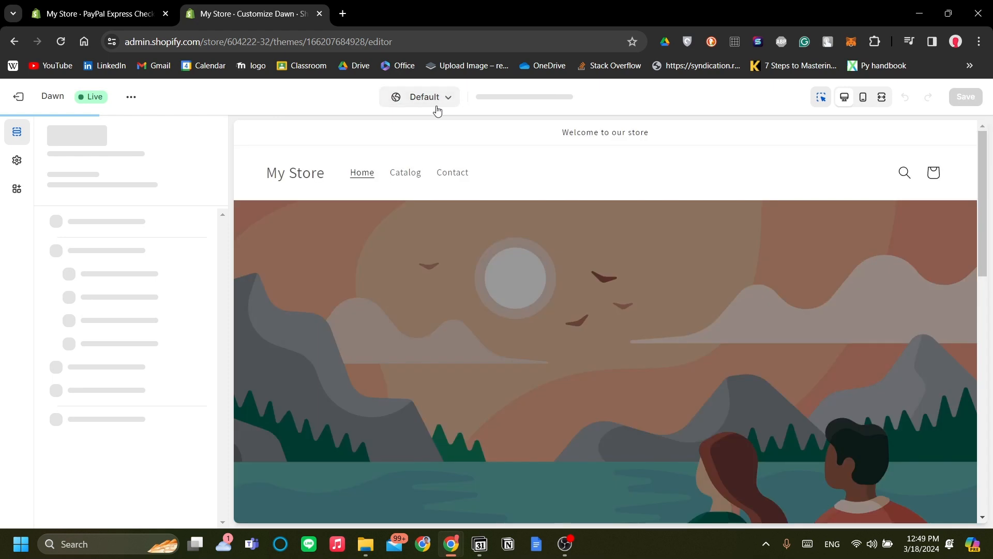
# Preview the store's Catalog page in the theme editor and look through its content.
pyautogui.click(437, 109)
pyautogui.click(530, 182)
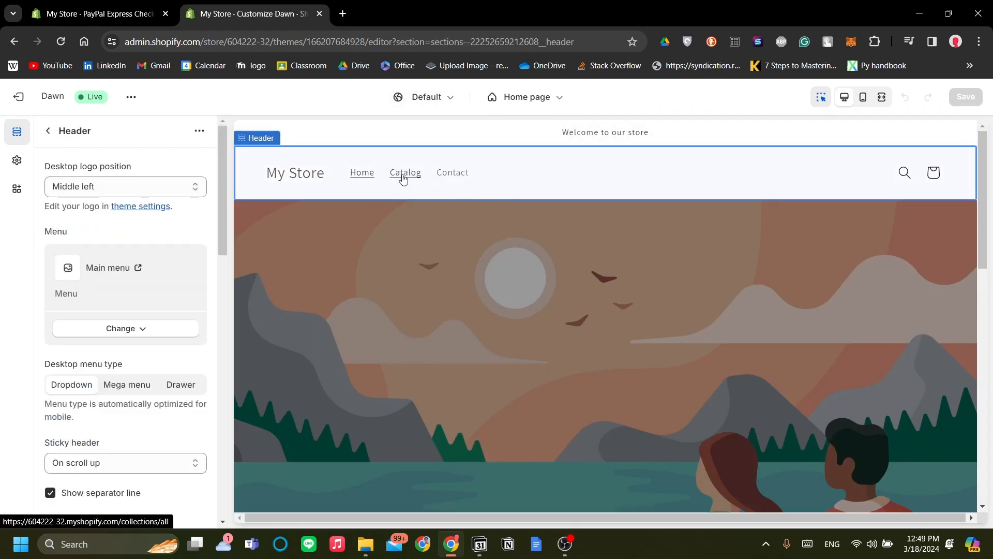
pyautogui.click(397, 176)
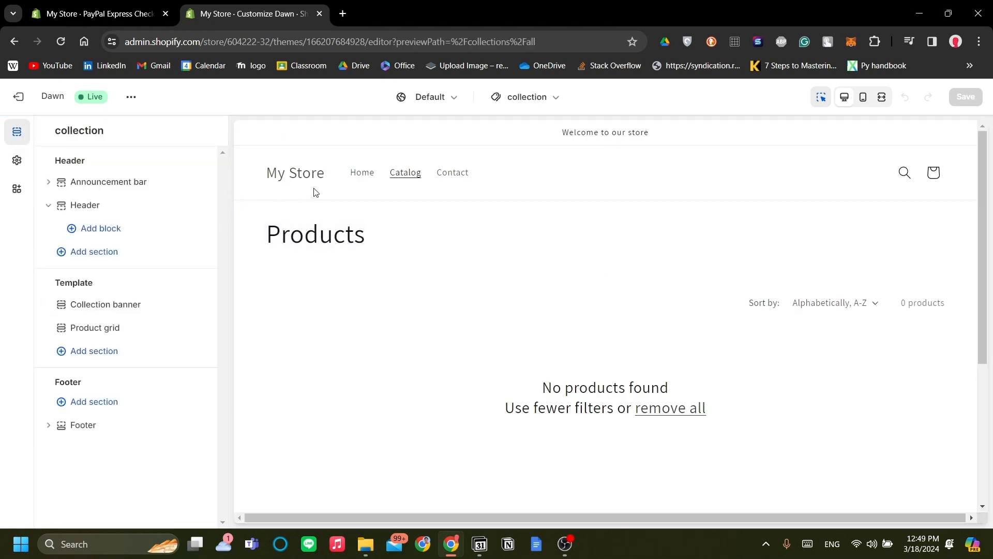
pyautogui.scroll(-3, 623, 379)
pyautogui.scroll(3, 661, 351)
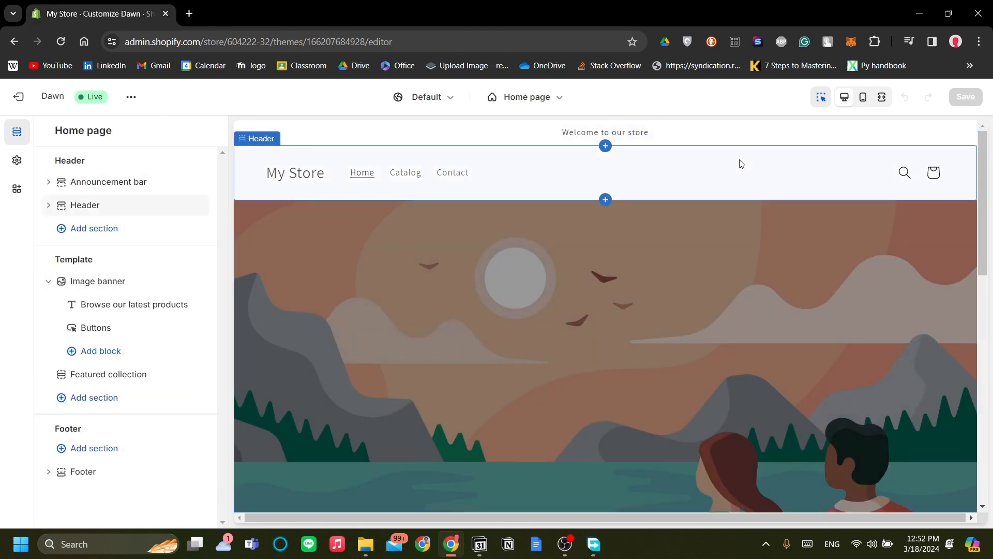
# Switch the theme editor's preview from the home page to the Checkout page.
pyautogui.click(539, 97)
pyautogui.scroll(-2, 517, 352)
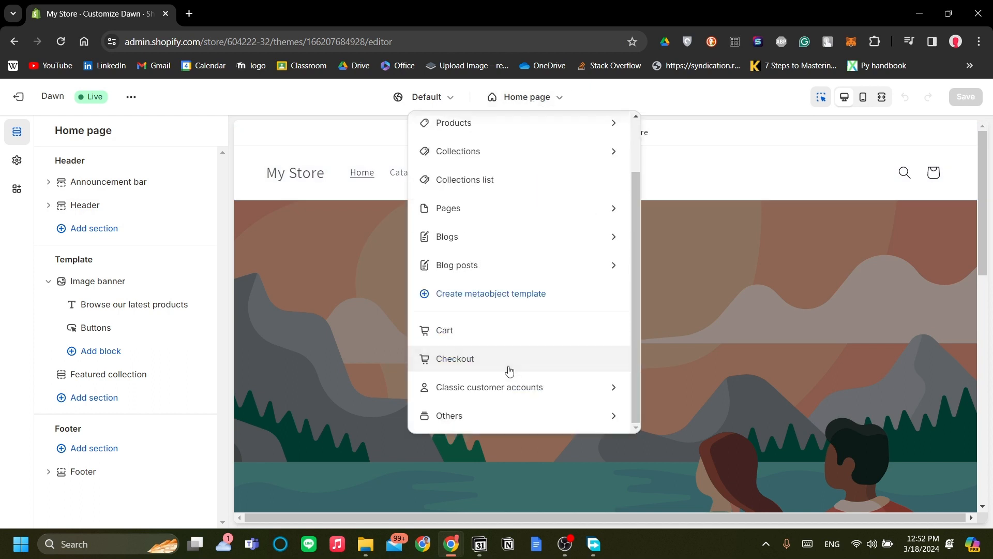
pyautogui.click(510, 369)
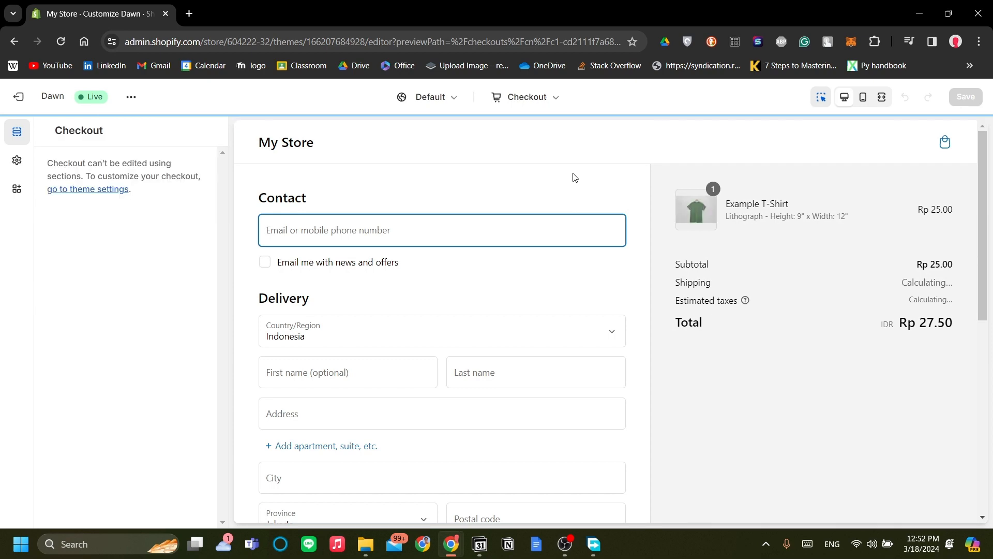
# Examine the Payment section of the checkout preview for the payment options offered to customers.
pyautogui.scroll(-5, 606, 185)
pyautogui.scroll(-3, 608, 185)
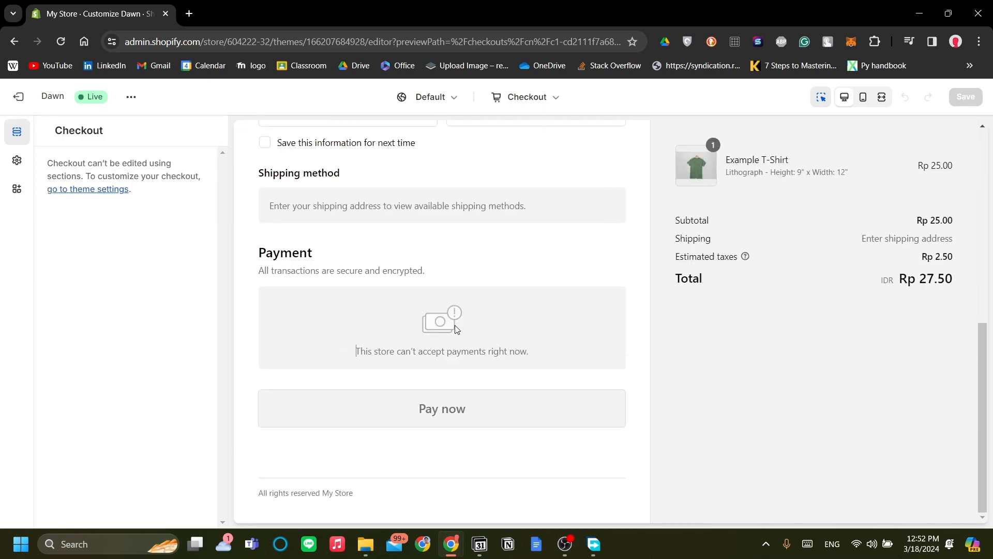
pyautogui.moveTo(538, 352); pyautogui.dragTo(489, 346)
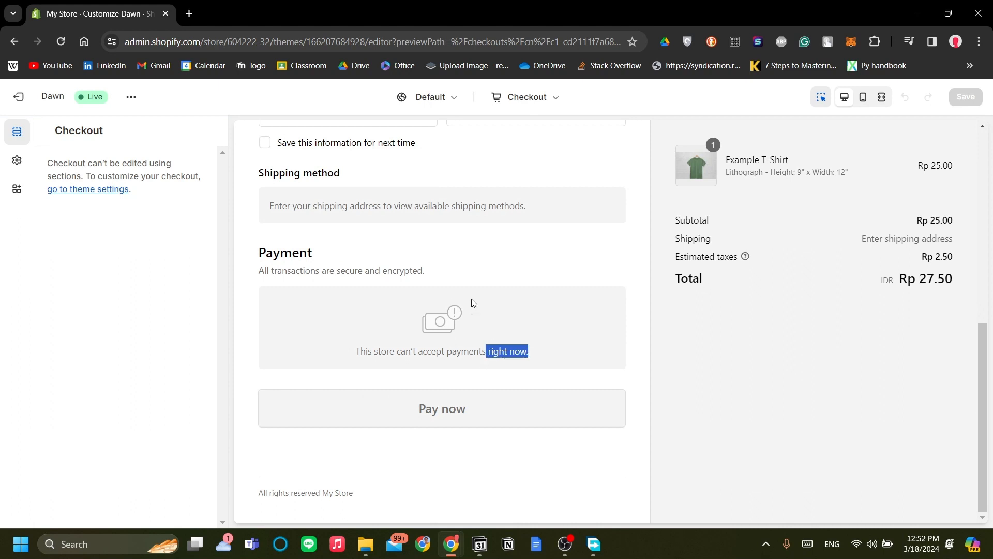
pyautogui.click(512, 340)
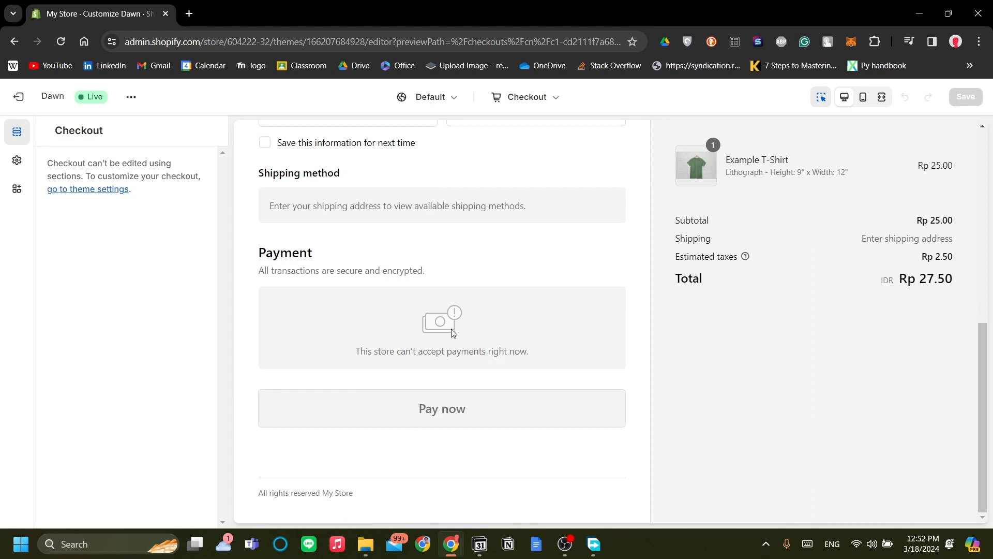
pyautogui.scroll(5, 453, 332)
pyautogui.scroll(-5, 453, 332)
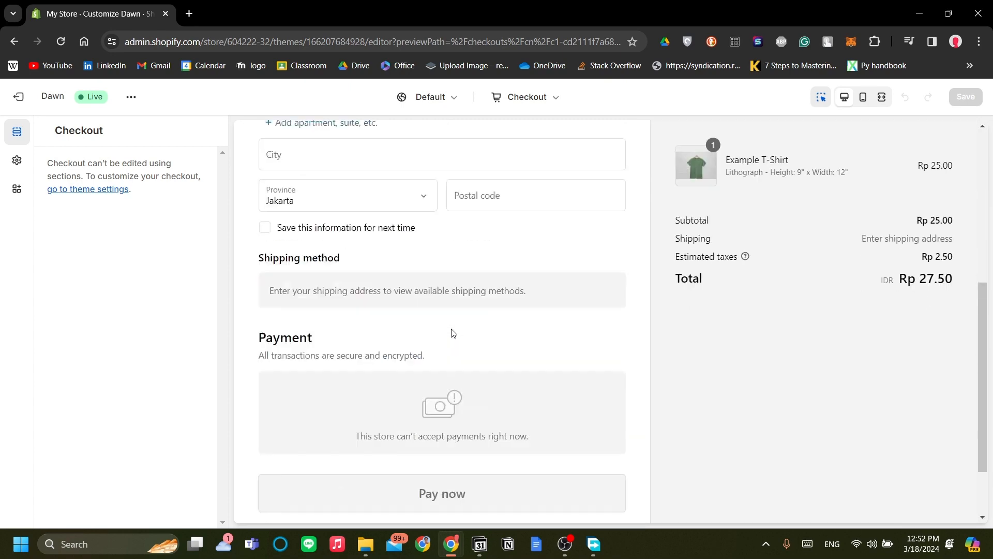
pyautogui.scroll(8, 481, 331)
pyautogui.scroll(-8, 477, 341)
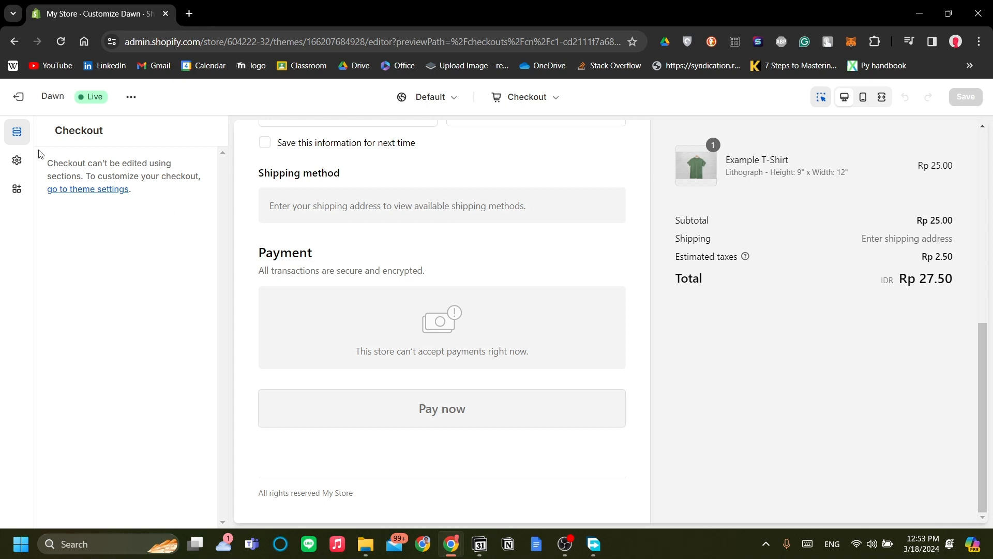
# Exit the theme editor and open the Shopify App Store from the store's app suggestions.
pyautogui.click(18, 97)
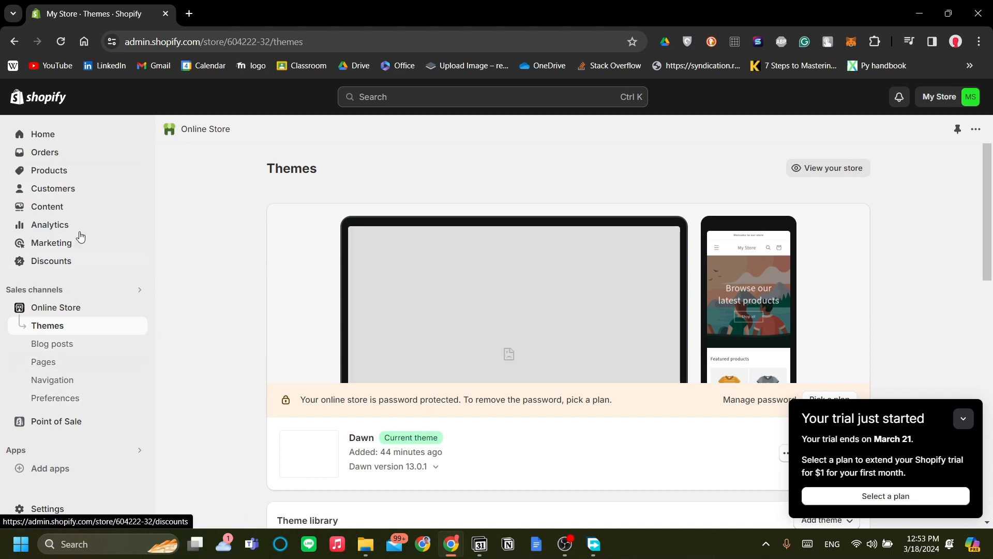
pyautogui.scroll(-3, 275, 451)
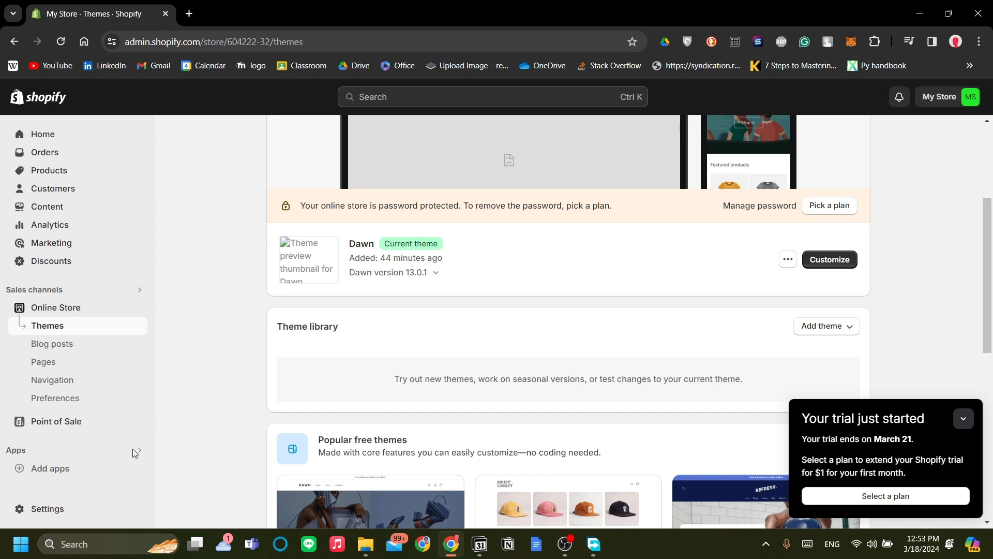
pyautogui.click(76, 468)
pyautogui.scroll(-1, 599, 420)
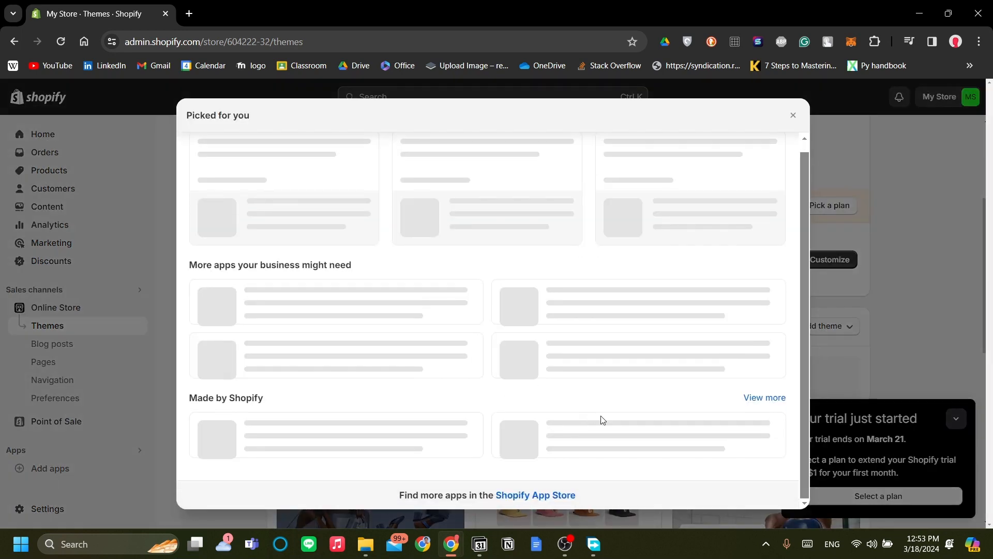
pyautogui.scroll(-1, 541, 496)
pyautogui.click(535, 495)
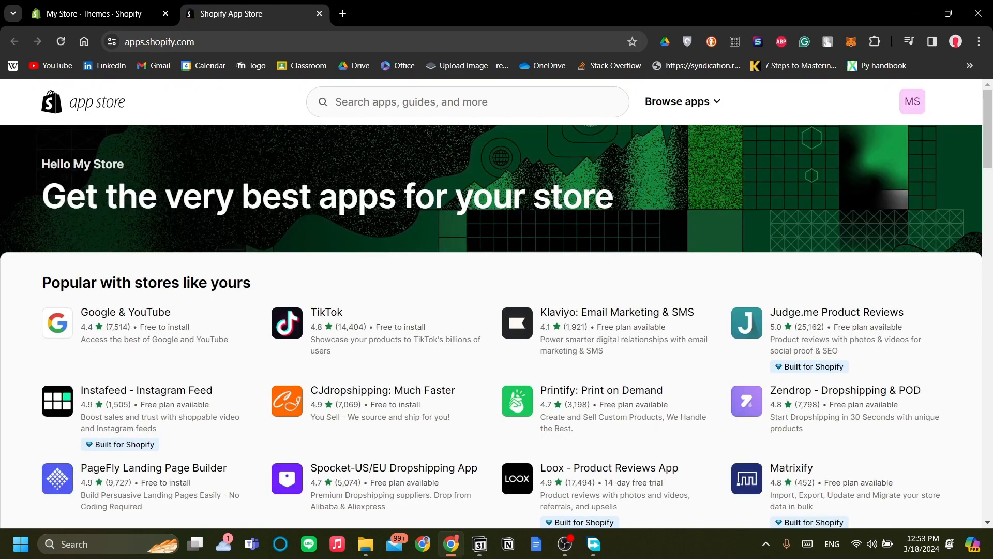
# Search the Shopify App Store for "paypal".
pyautogui.click(383, 109)
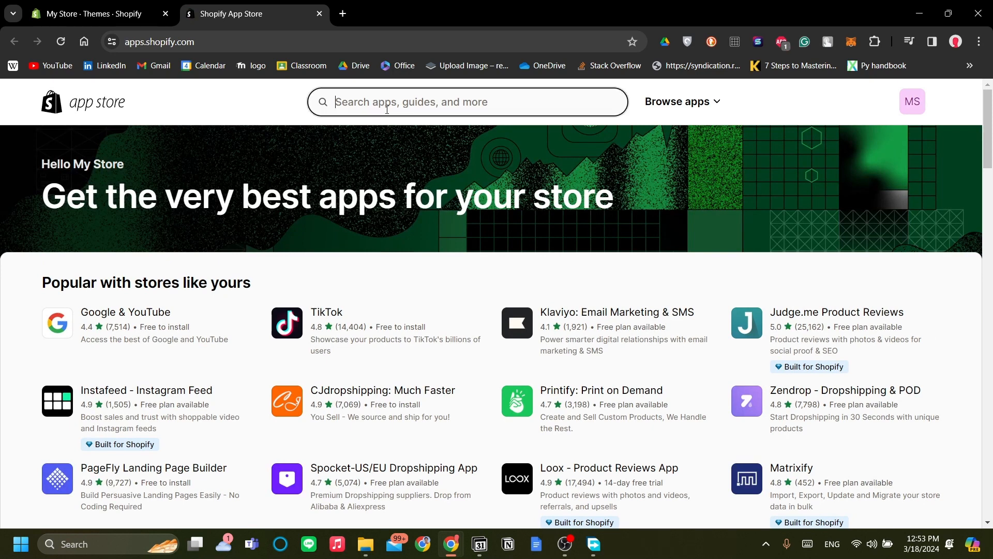
pyautogui.write('paypal')
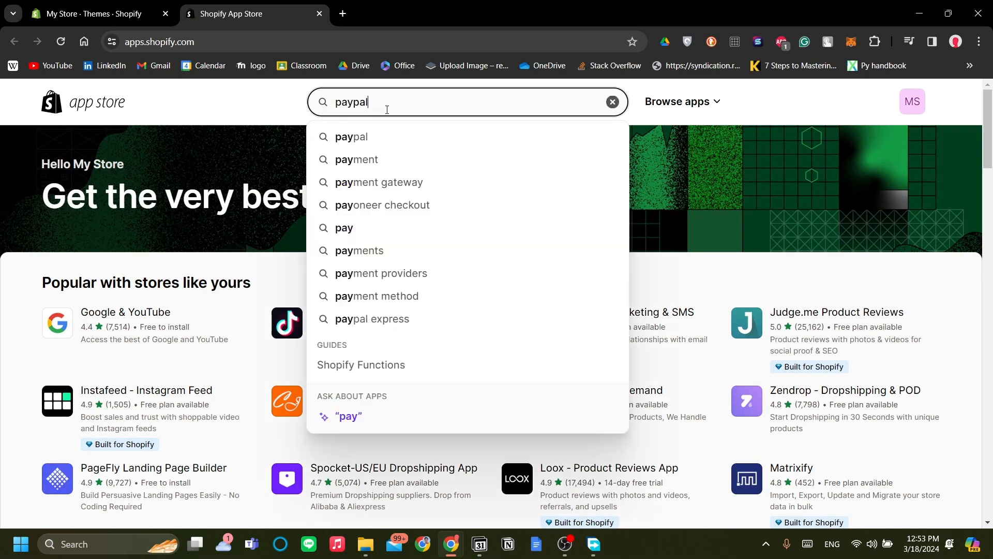
pyautogui.press('Return')
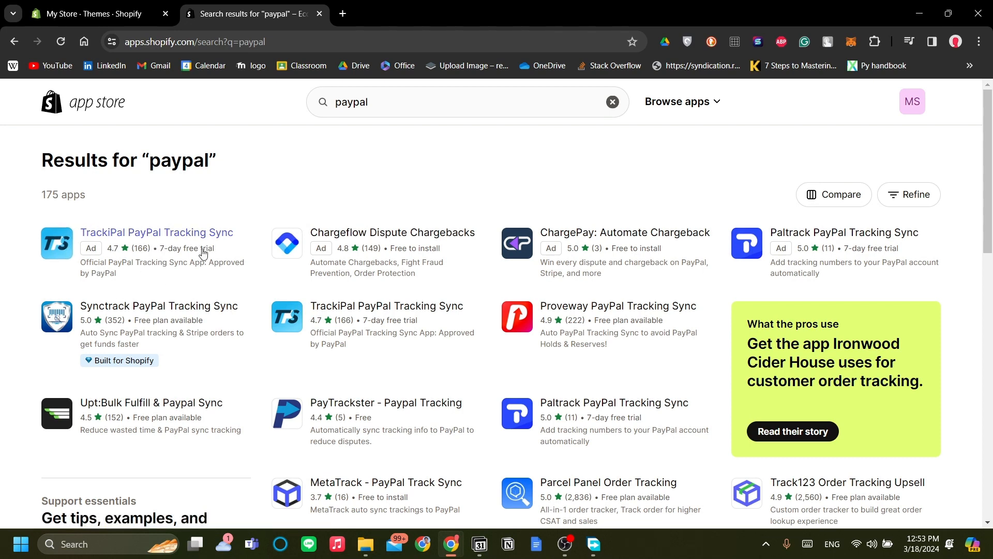
# Look through the PayPal search results and open the Synctrack PayPal Tracking Sync app's page.
pyautogui.scroll(-1, 643, 266)
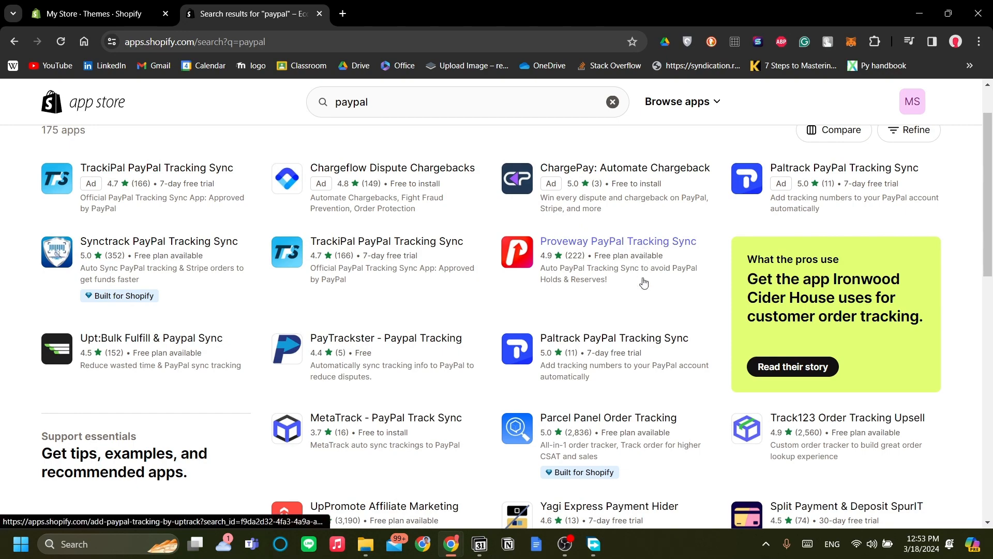
pyautogui.scroll(-2, 651, 317)
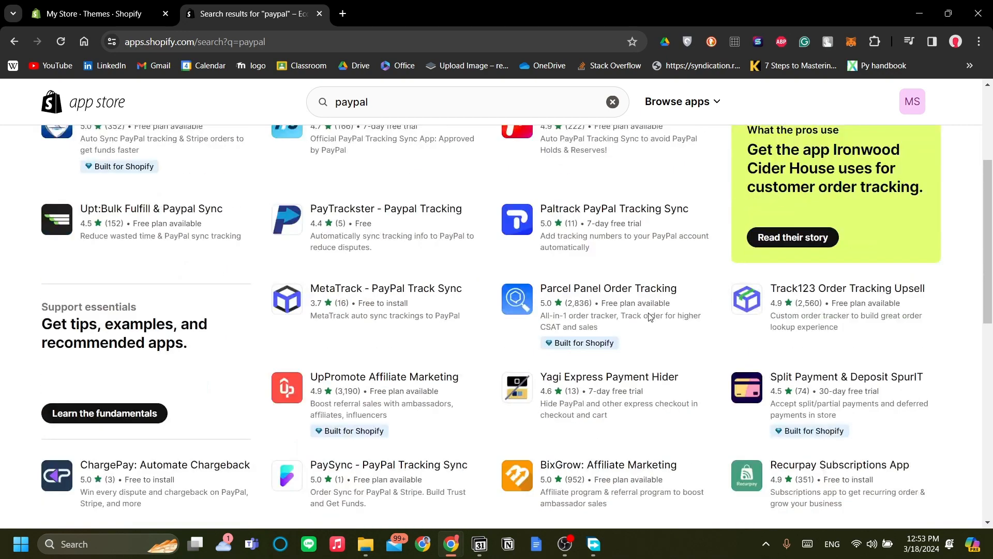
pyautogui.scroll(3, 651, 317)
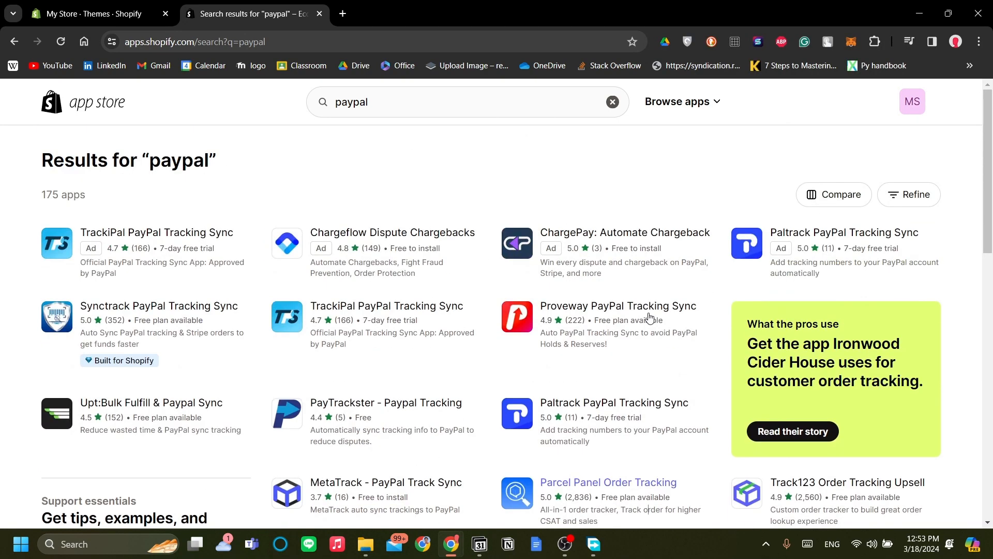
pyautogui.rightClick(648, 173)
pyautogui.click(557, 185)
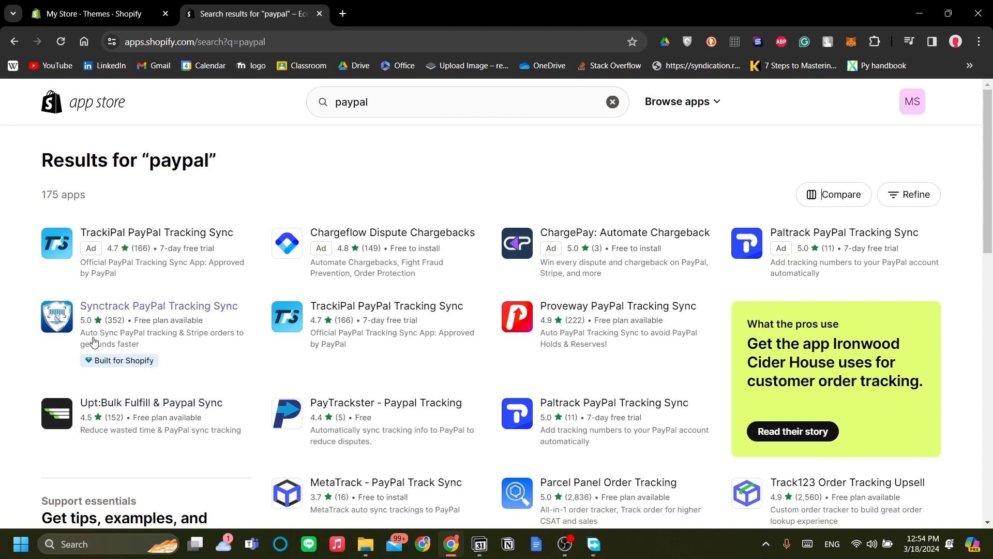
pyautogui.click(194, 310)
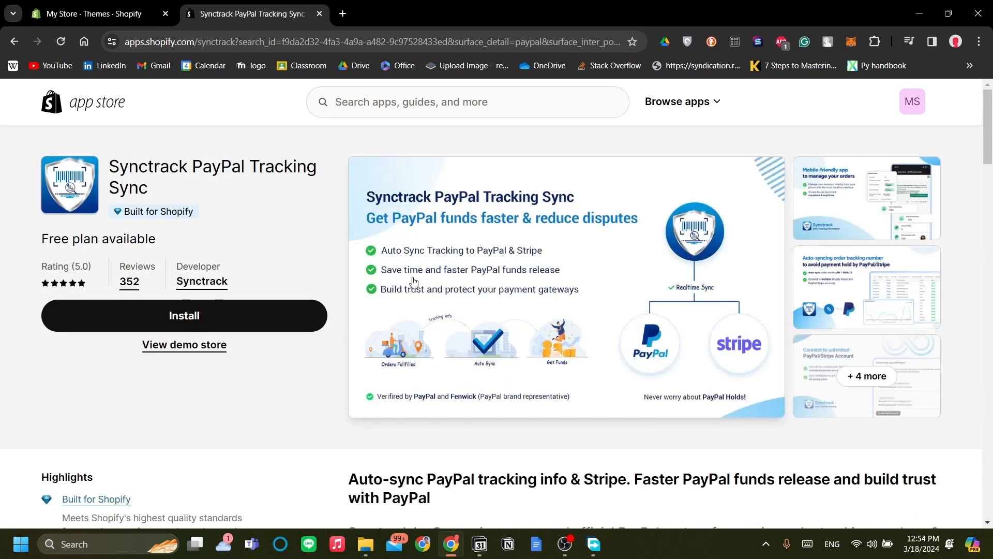
# Install the Synctrack PayPal Tracking app on the store, approving its access to personal and store data.
pyautogui.click(248, 319)
pyautogui.click(269, 25)
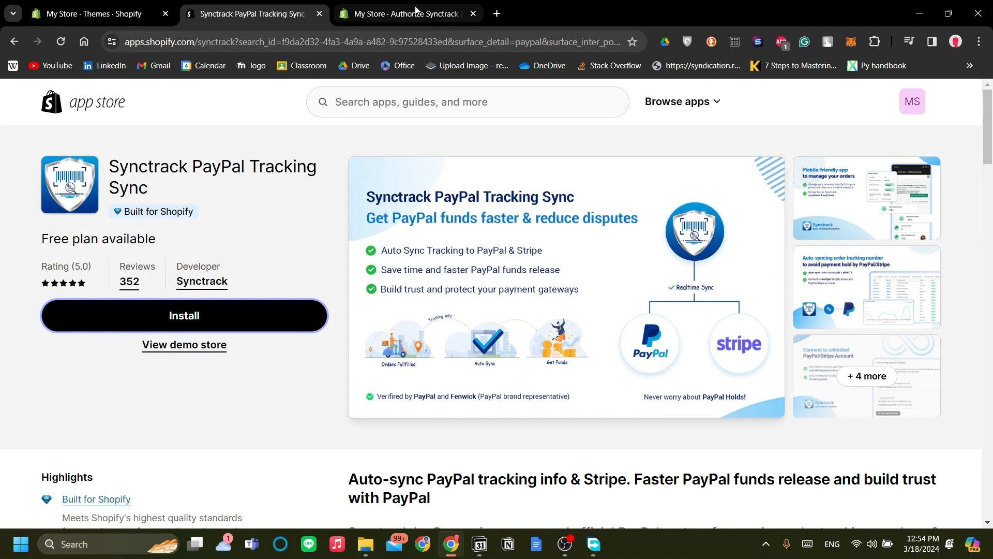
pyautogui.click(414, 13)
pyautogui.click(293, 8)
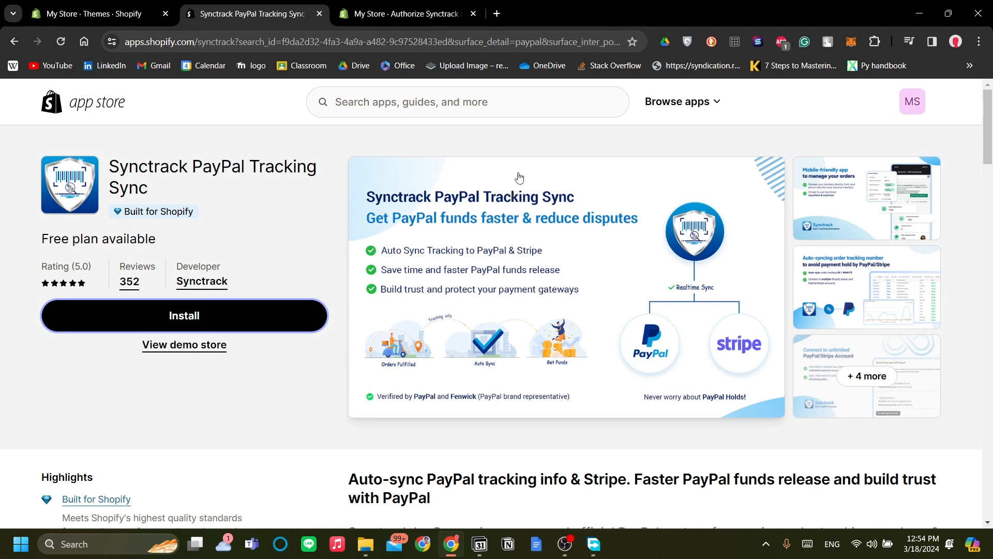
pyautogui.click(455, 5)
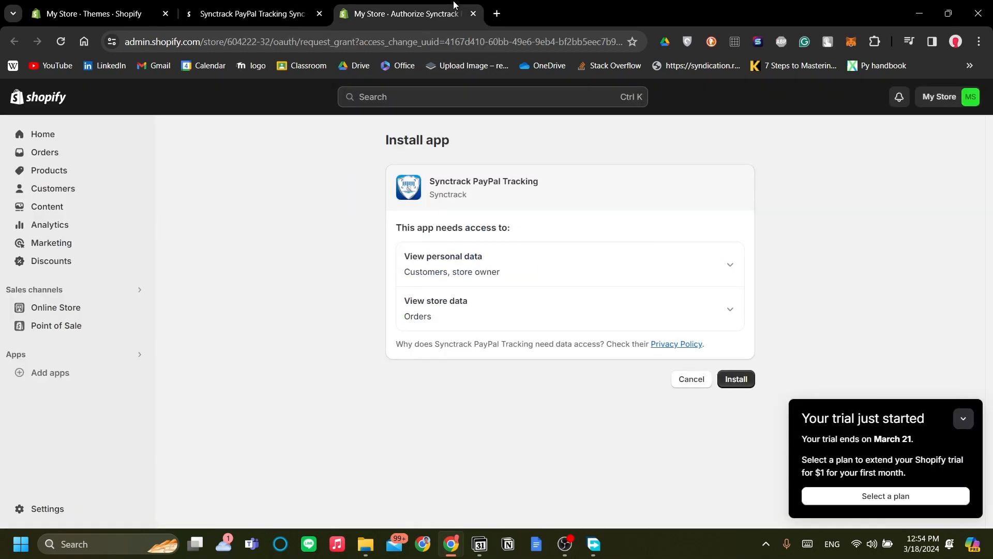
pyautogui.click(737, 380)
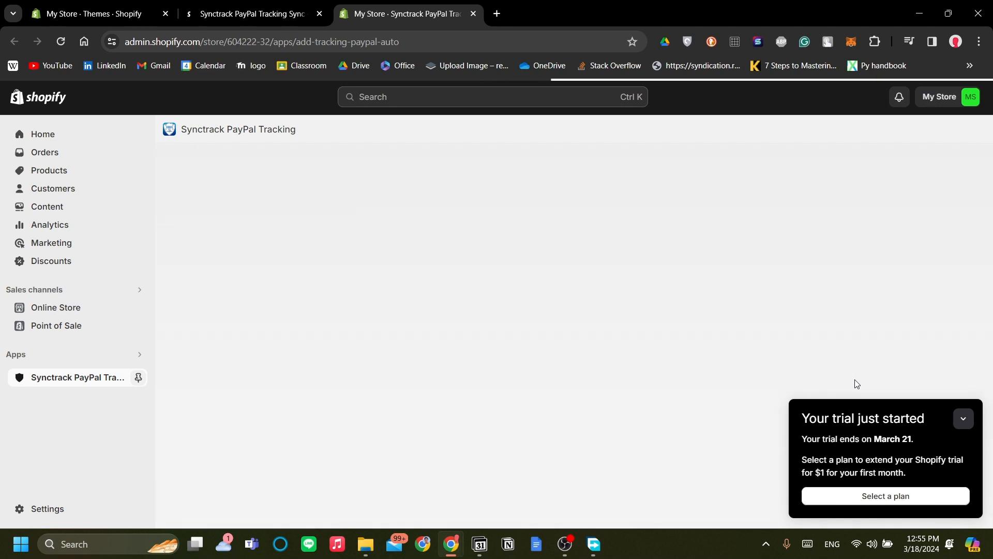
# Collapse the trial notice and advance Synctrack's getting-started setup past the Welcome step.
pyautogui.click(963, 419)
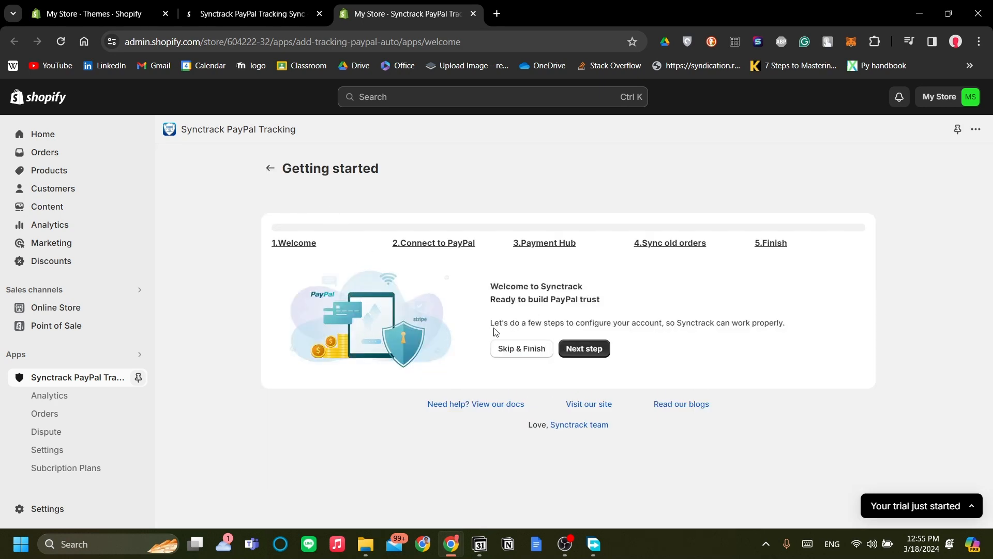
pyautogui.moveTo(496, 331); pyautogui.dragTo(696, 337)
pyautogui.click(699, 340)
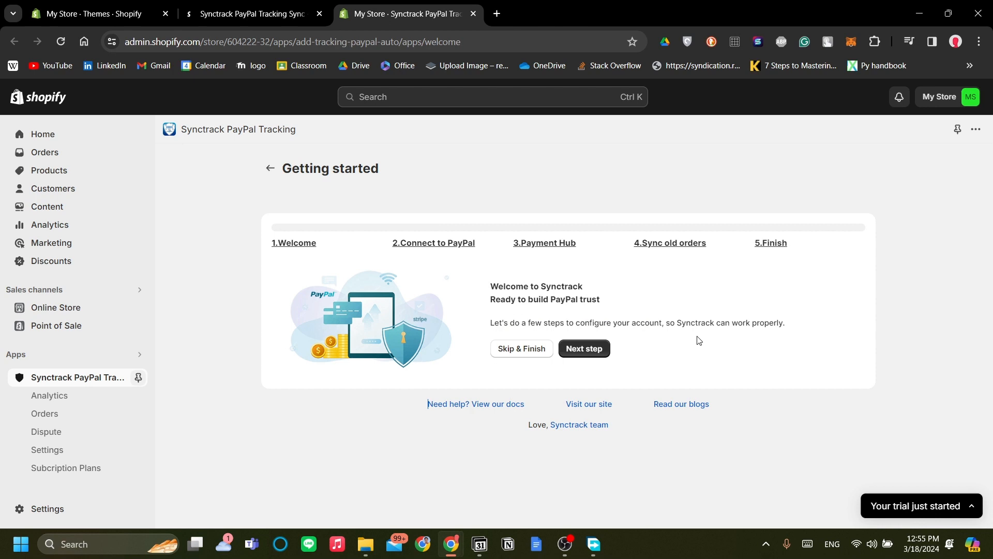
pyautogui.click(586, 350)
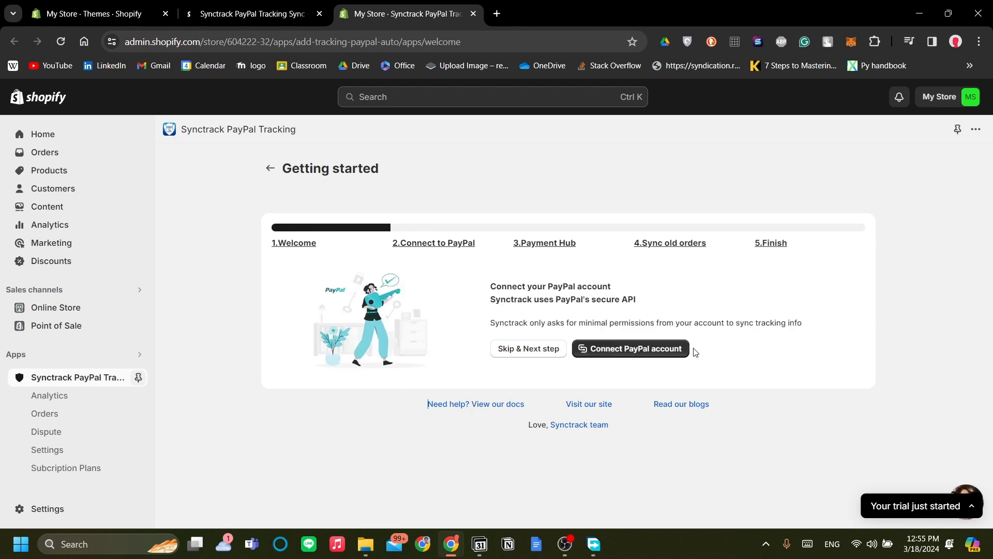
# Start connecting the PayPal account, review the permissions Synctrack requests in the consent window, and move on to the Payment Hub step.
pyautogui.click(621, 350)
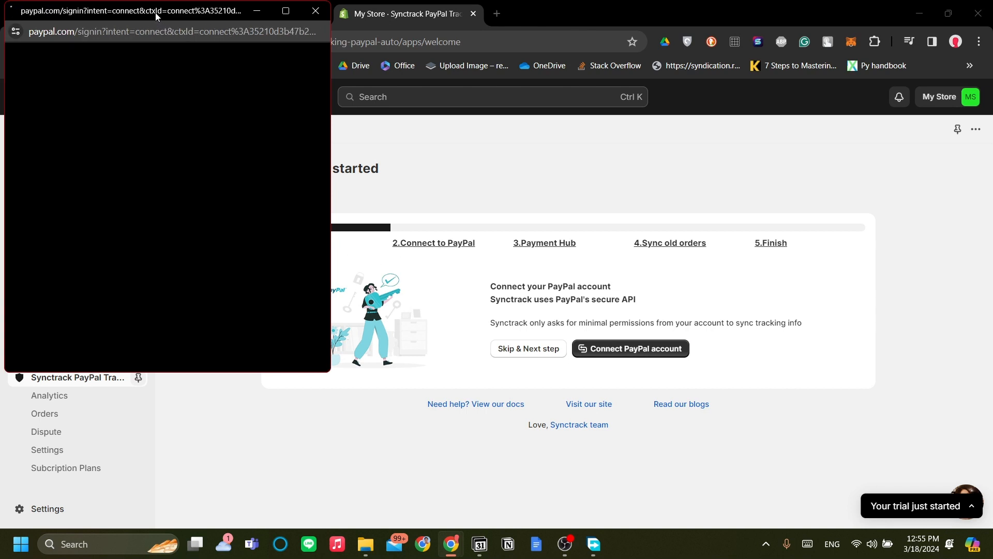
pyautogui.moveTo(548, 179); pyautogui.dragTo(731, 182)
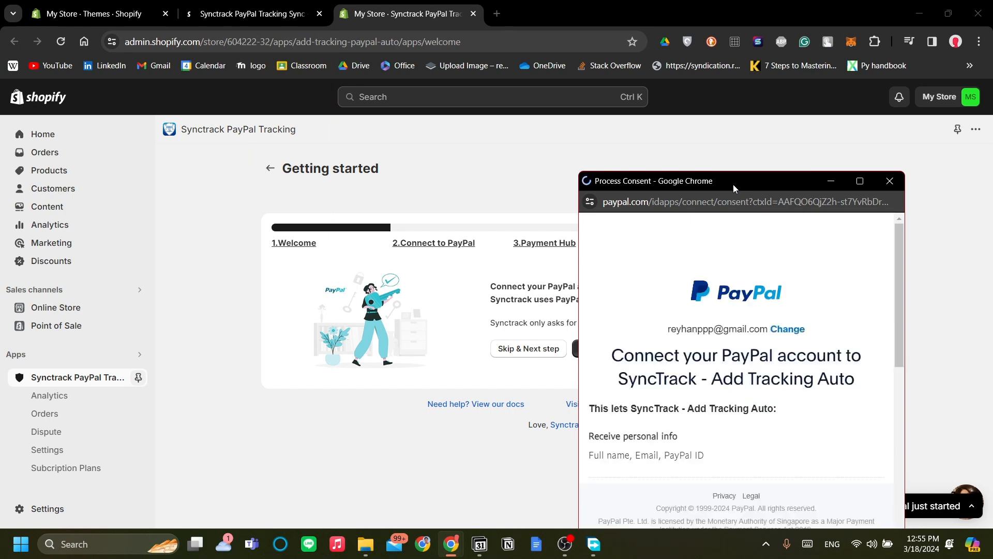
pyautogui.scroll(-1, 736, 245)
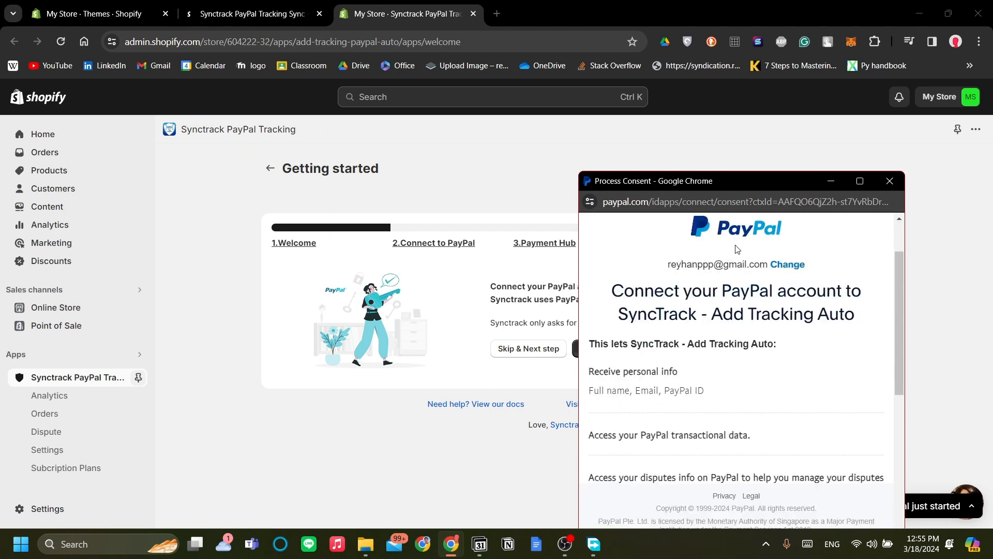
pyautogui.scroll(1, 736, 246)
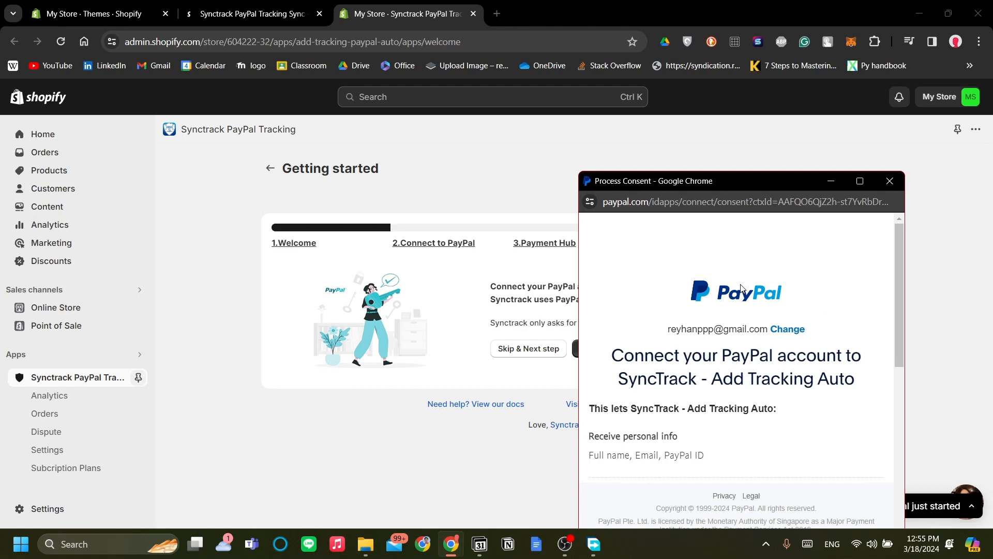
pyautogui.scroll(-5, 741, 288)
pyautogui.scroll(5, 742, 290)
pyautogui.scroll(-4, 743, 292)
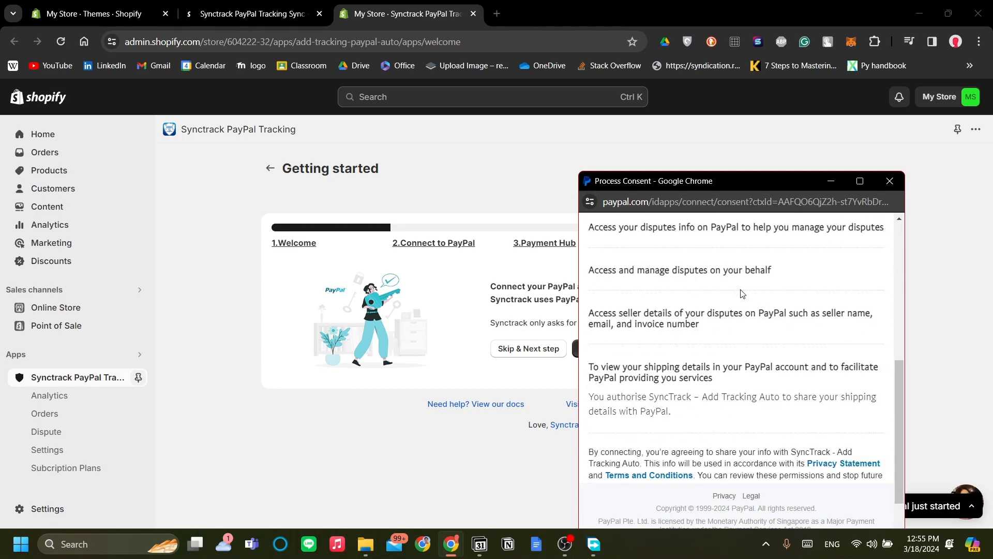
pyautogui.scroll(1, 742, 294)
pyautogui.scroll(4, 742, 289)
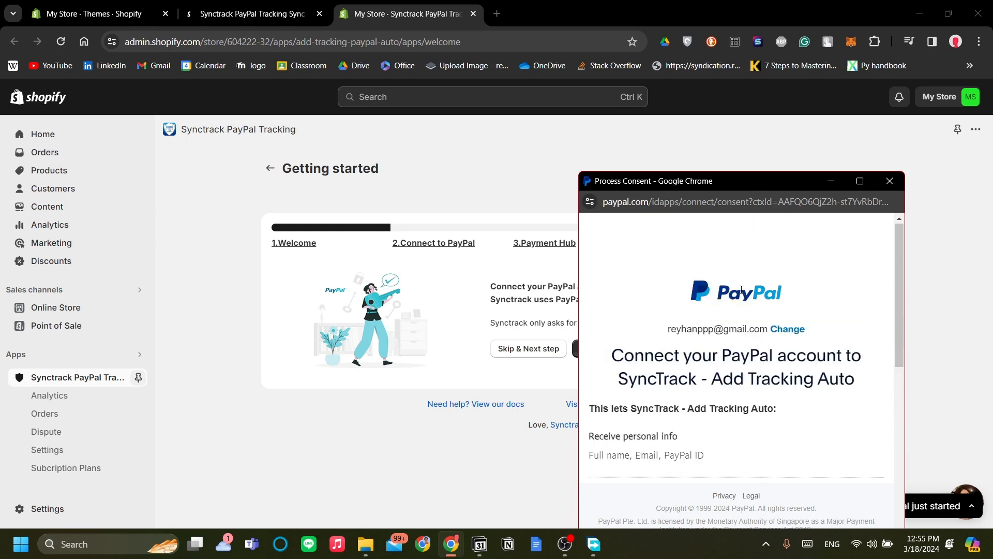
pyautogui.scroll(-3, 742, 289)
pyautogui.scroll(2, 742, 290)
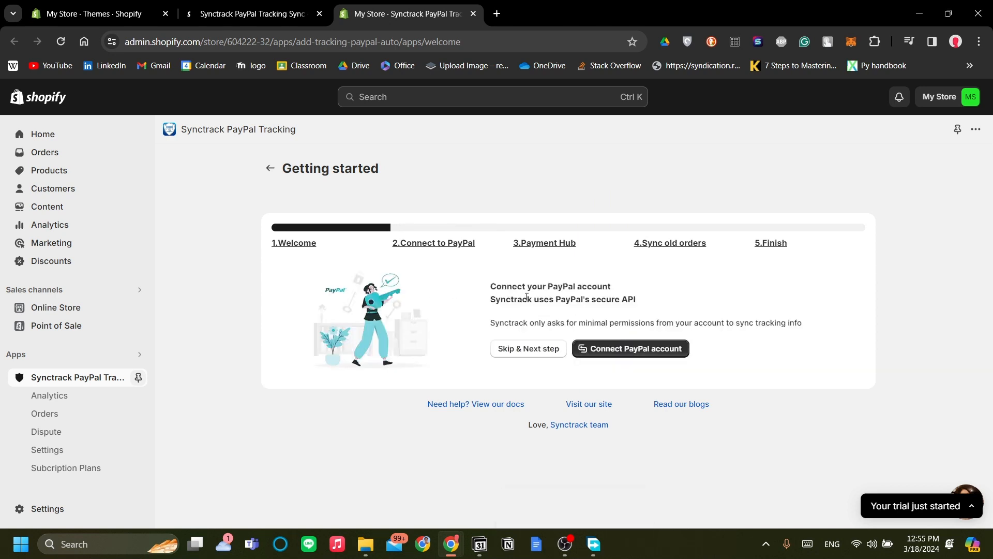
pyautogui.click(546, 349)
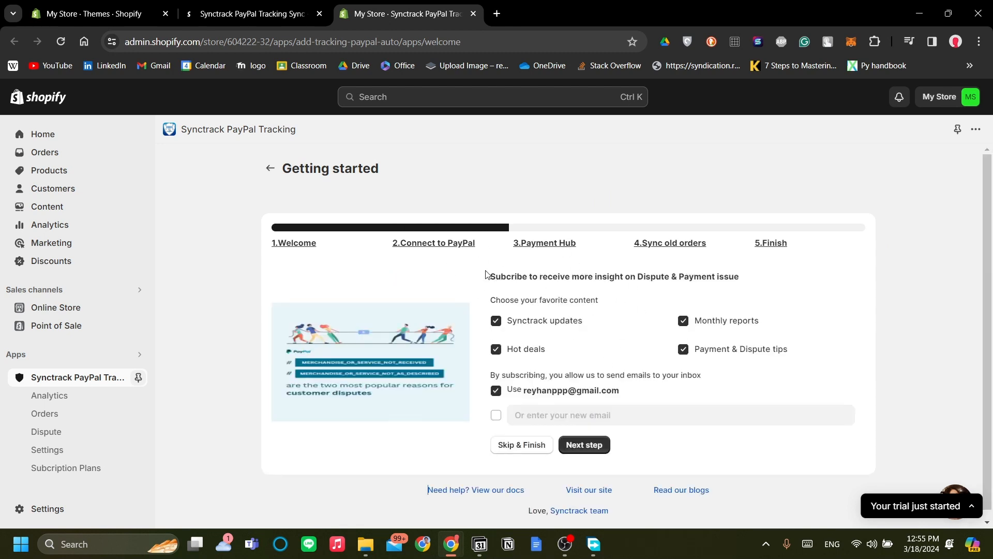
# Accept the preselected Payment Hub content subscriptions and finish the Synctrack setup without syncing old orders.
pyautogui.moveTo(492, 280); pyautogui.dragTo(669, 277)
pyautogui.click(687, 306)
pyautogui.scroll(-1, 652, 348)
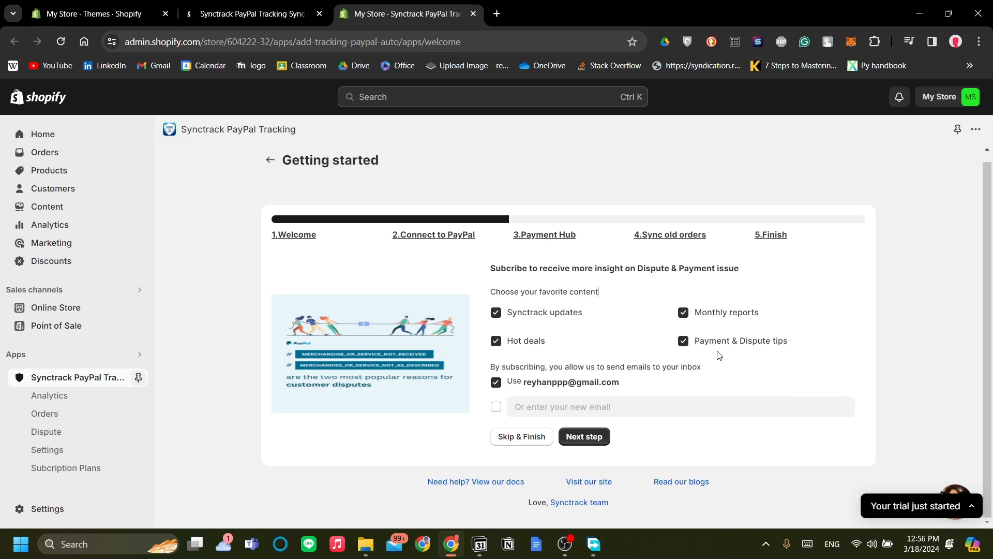
pyautogui.scroll(1, 689, 361)
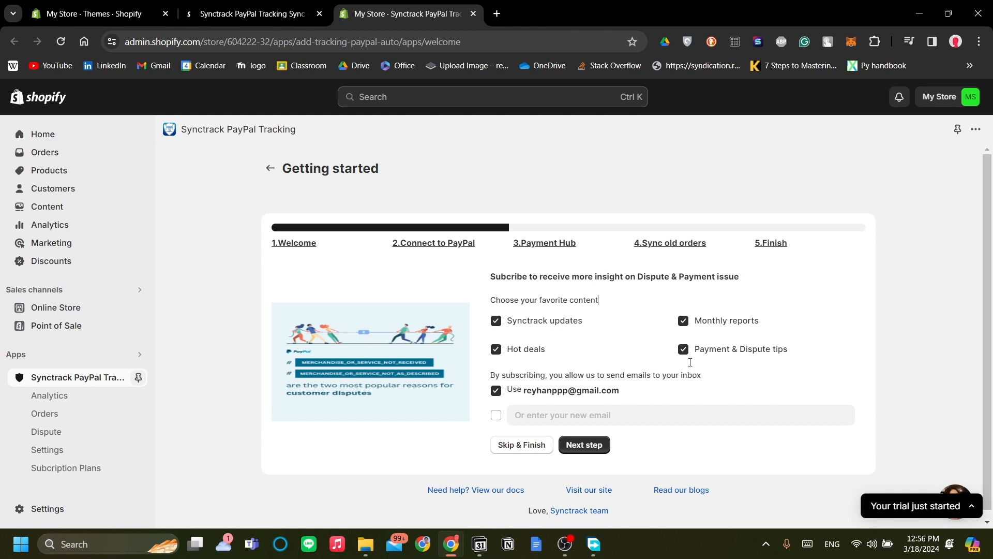
pyautogui.scroll(-1, 690, 362)
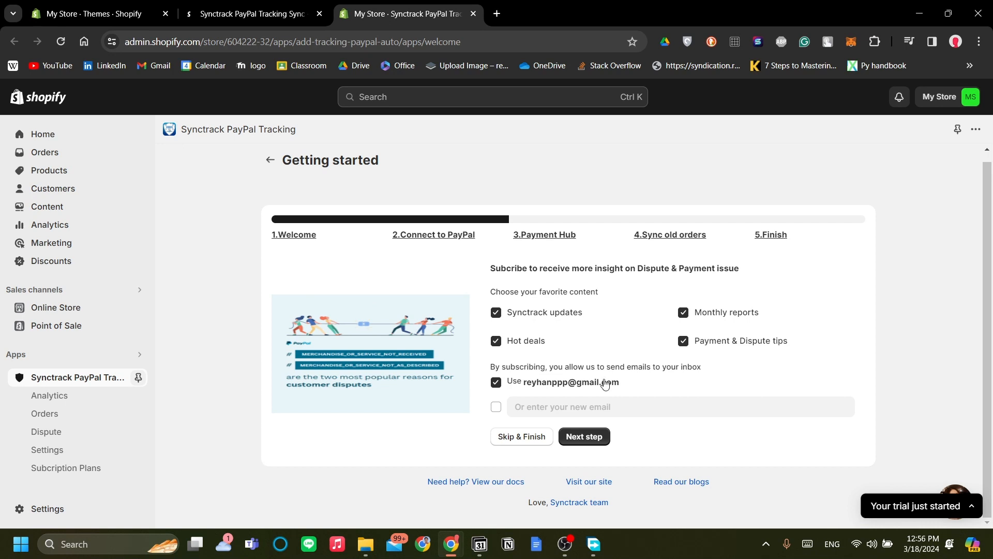
pyautogui.click(590, 440)
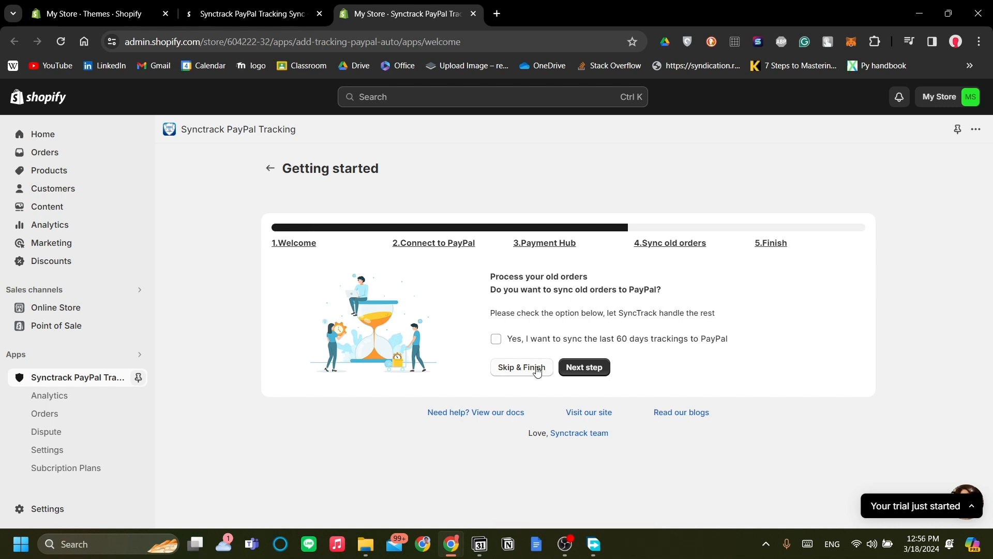
pyautogui.click(536, 369)
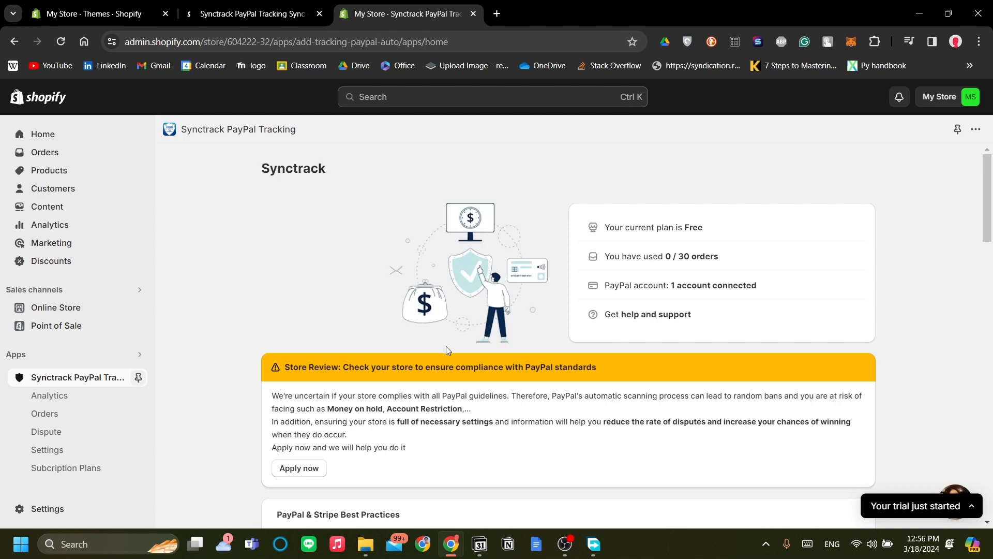
# Examine the Synctrack home page, including the store review notice, PayPal & Stripe best practices checklist, order summary and recommended tools.
pyautogui.scroll(-2, 448, 350)
pyautogui.scroll(2, 448, 350)
pyautogui.scroll(-2, 507, 359)
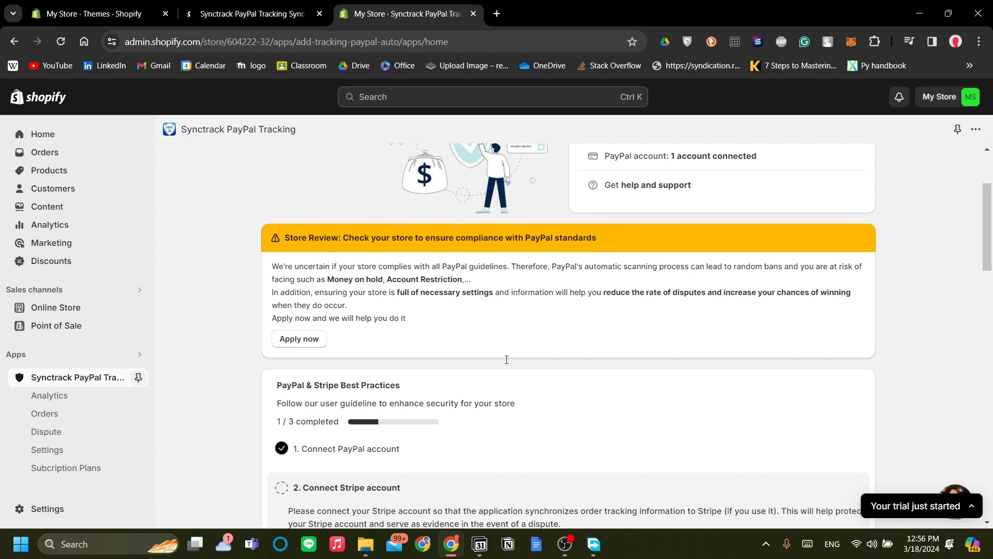
pyautogui.scroll(-3, 352, 282)
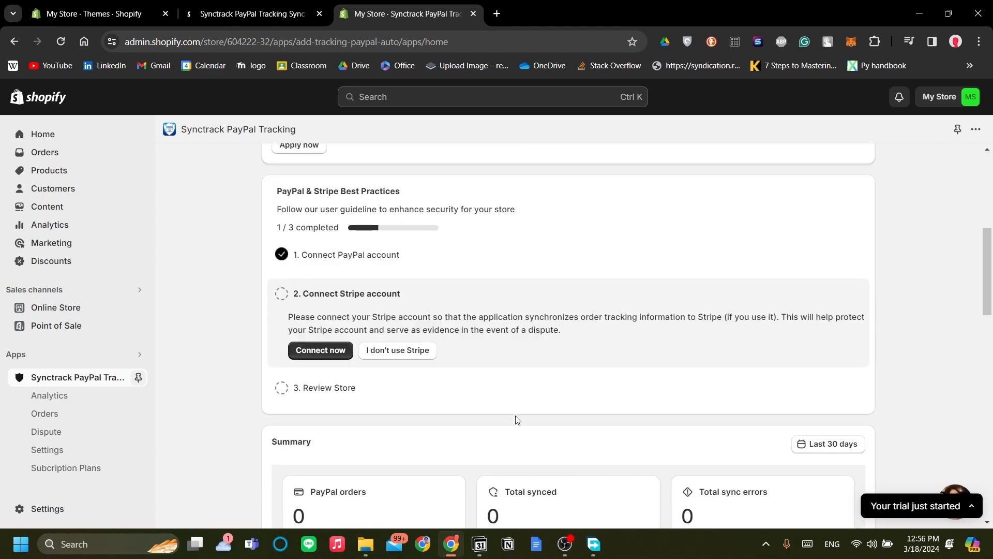
pyautogui.scroll(6, 513, 409)
pyautogui.scroll(-8, 498, 389)
pyautogui.scroll(2, 506, 392)
pyautogui.scroll(1, 505, 395)
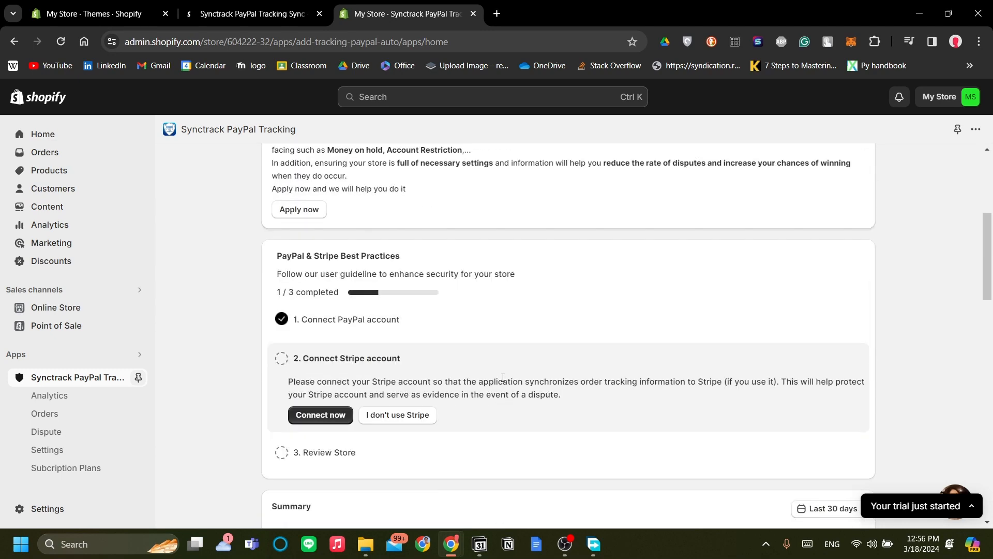
pyautogui.scroll(-3, 503, 377)
pyautogui.scroll(1, 497, 408)
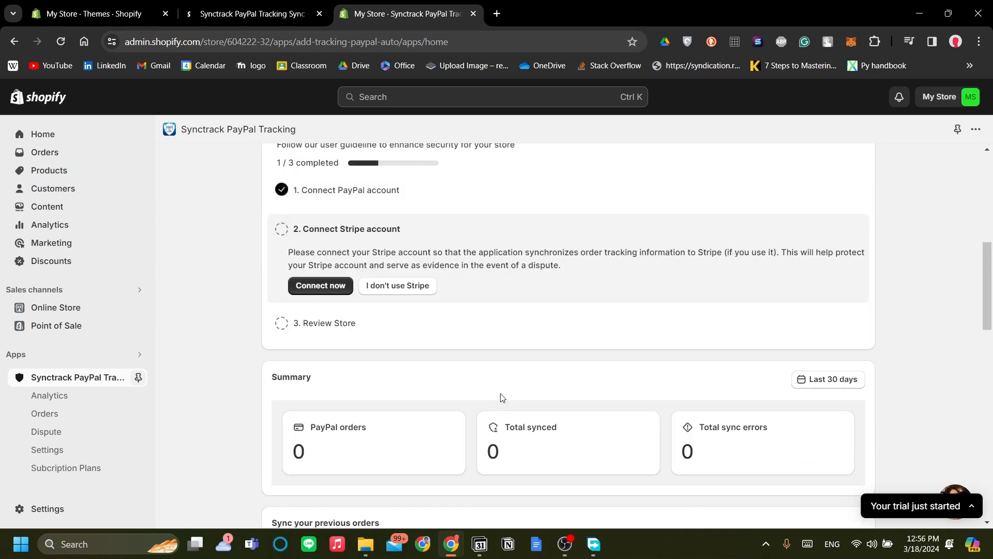
pyautogui.scroll(-2, 501, 396)
pyautogui.scroll(1, 500, 395)
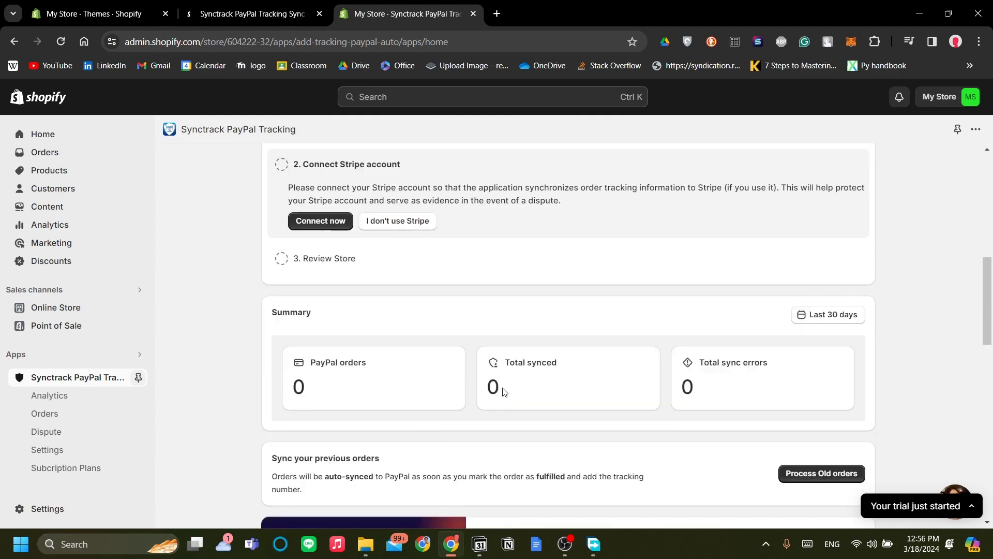
pyautogui.scroll(-5, 651, 358)
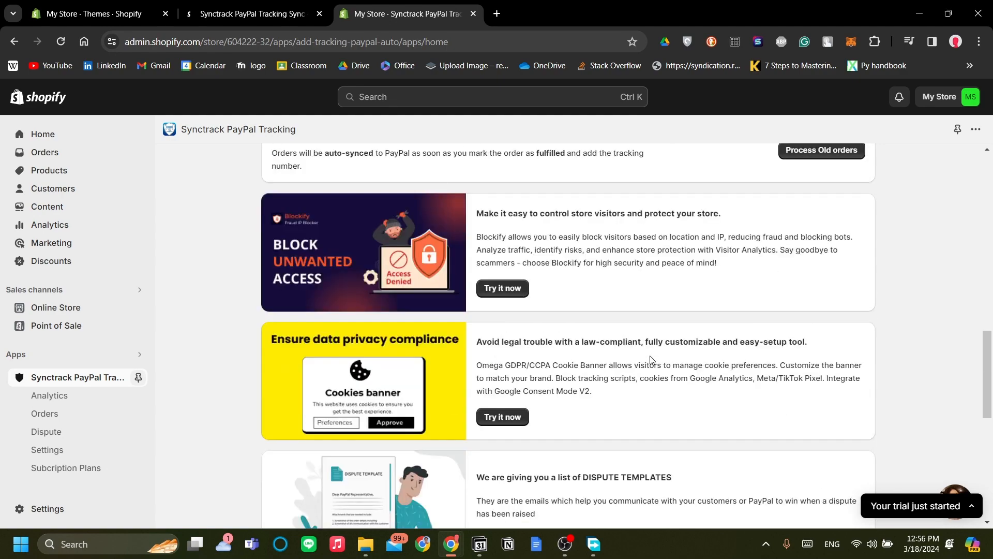
pyautogui.scroll(13, 652, 360)
pyautogui.scroll(-12, 651, 360)
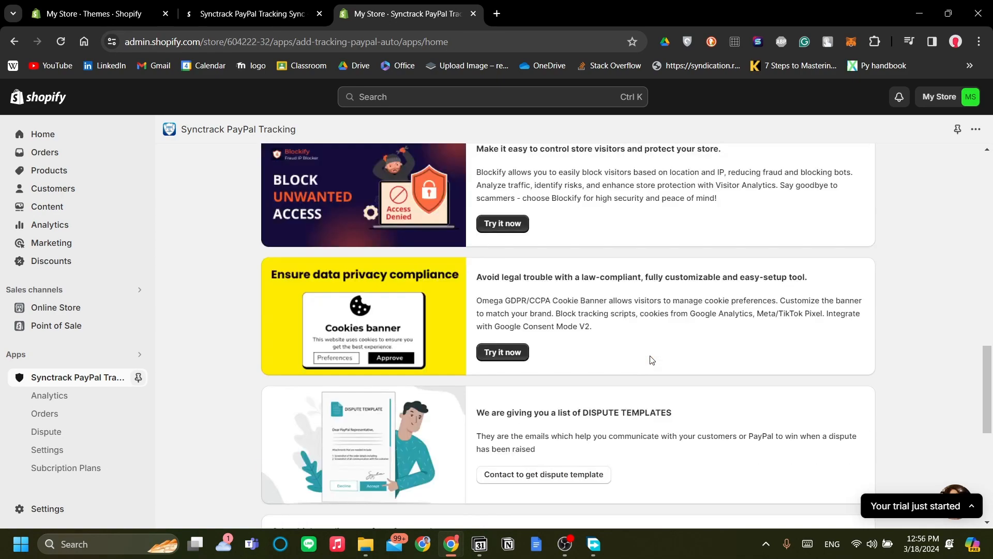
# Review the Stripe account connection item in the best practices checklist and the order summary on the Synctrack home page.
pyautogui.scroll(8, 651, 360)
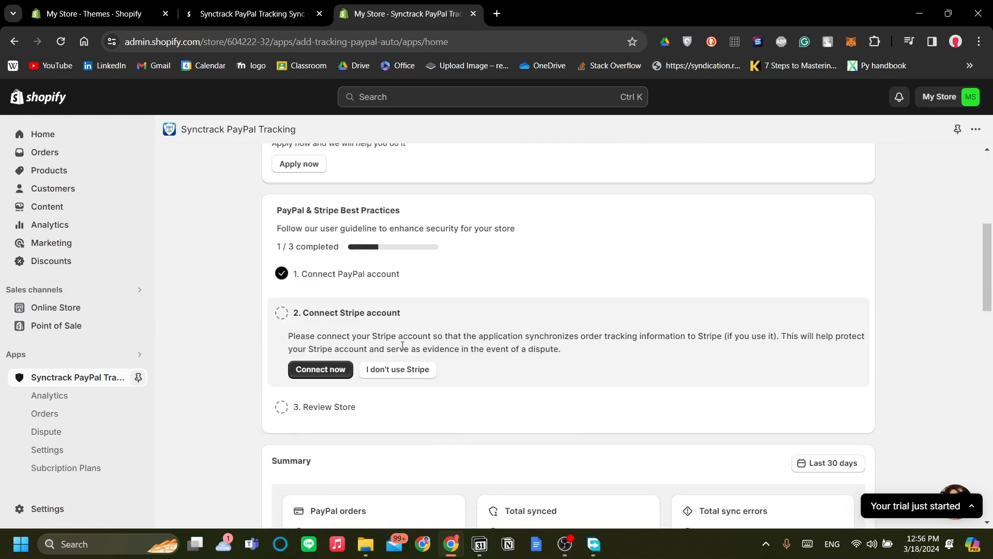
pyautogui.scroll(4, 398, 338)
pyautogui.scroll(-5, 393, 338)
pyautogui.scroll(-2, 393, 338)
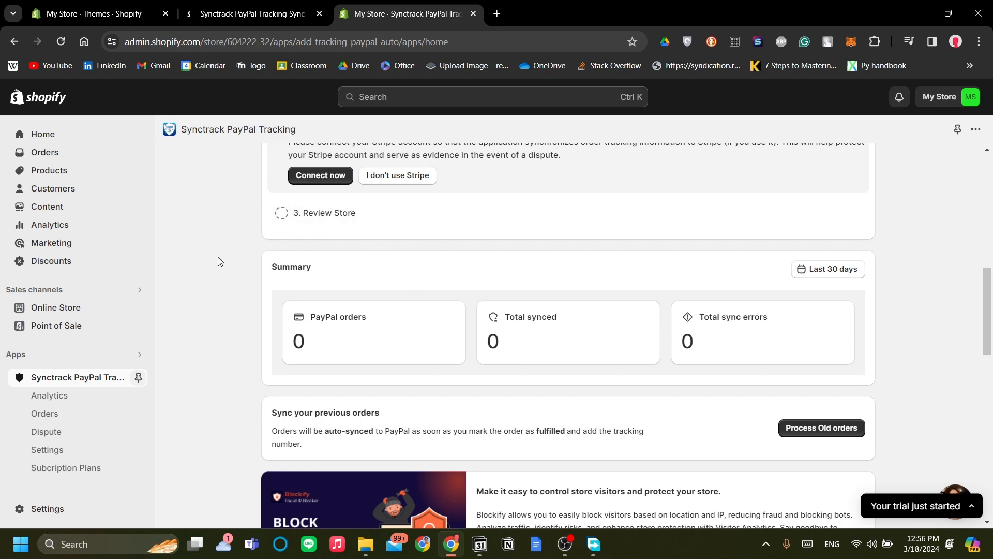
pyautogui.scroll(-1, 224, 237)
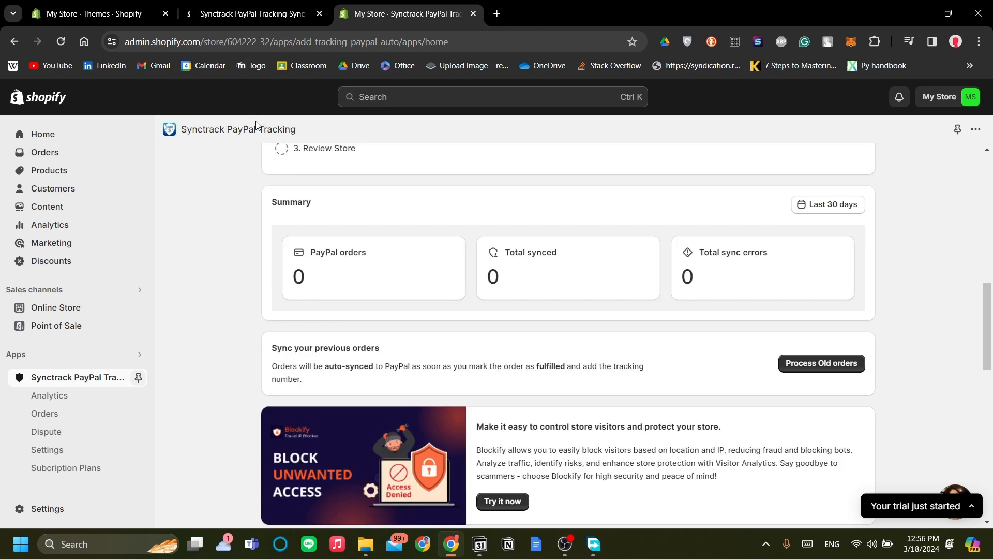
# View the order dashboard image in Synctrack's App Store listing gallery and compare it with the summary in the installed app.
pyautogui.click(230, 6)
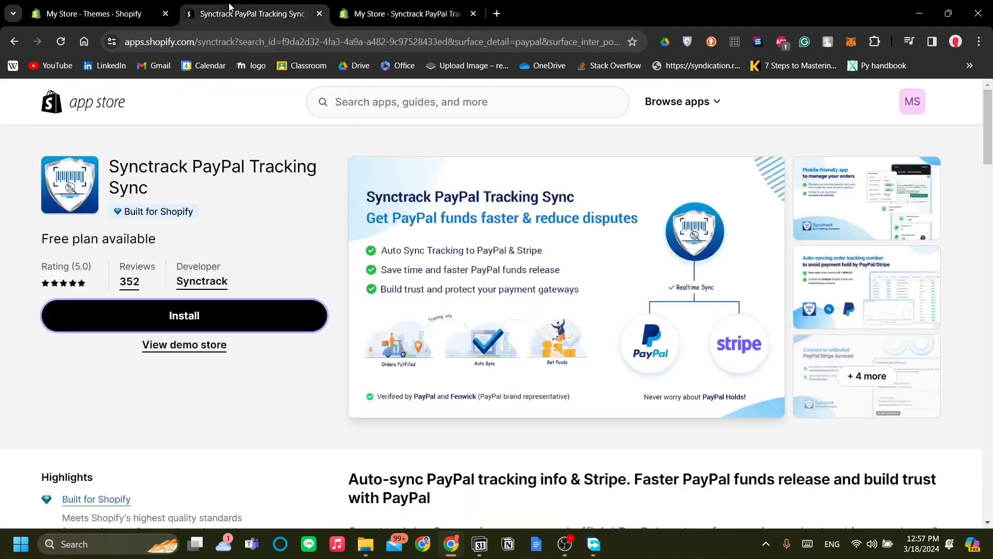
pyautogui.click(855, 380)
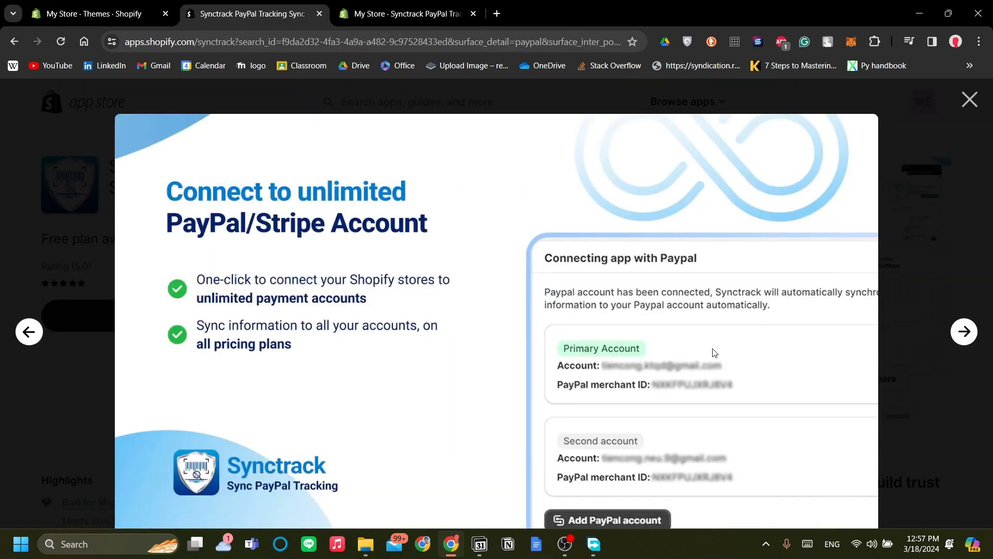
pyautogui.click(957, 340)
pyautogui.click(861, 362)
pyautogui.click(966, 334)
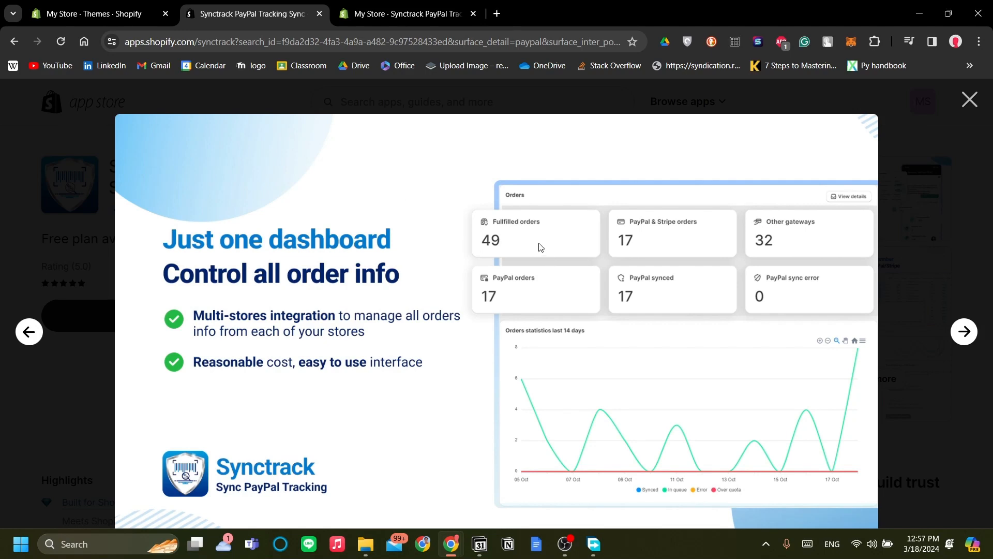
pyautogui.hotkey('ctrl', 'Tab')
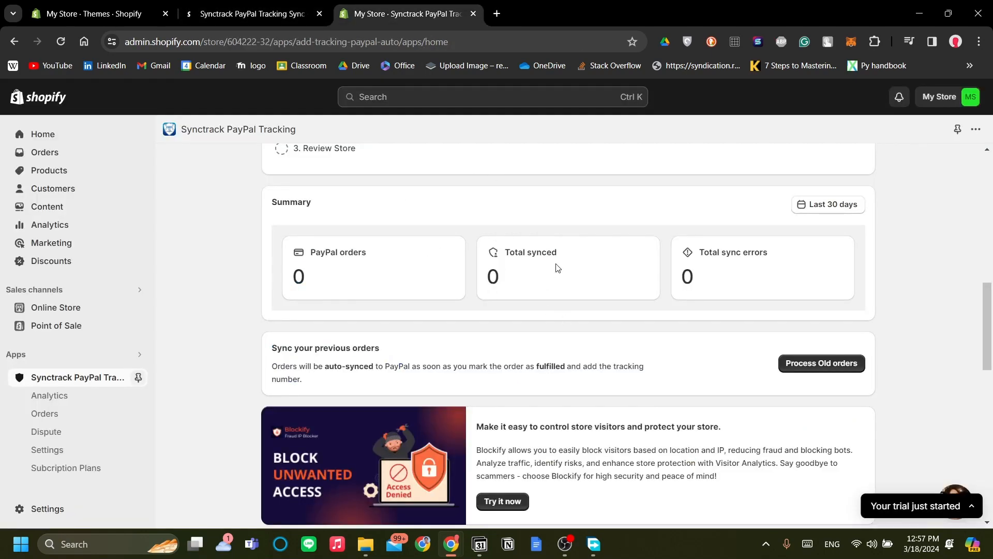
pyautogui.click(300, 14)
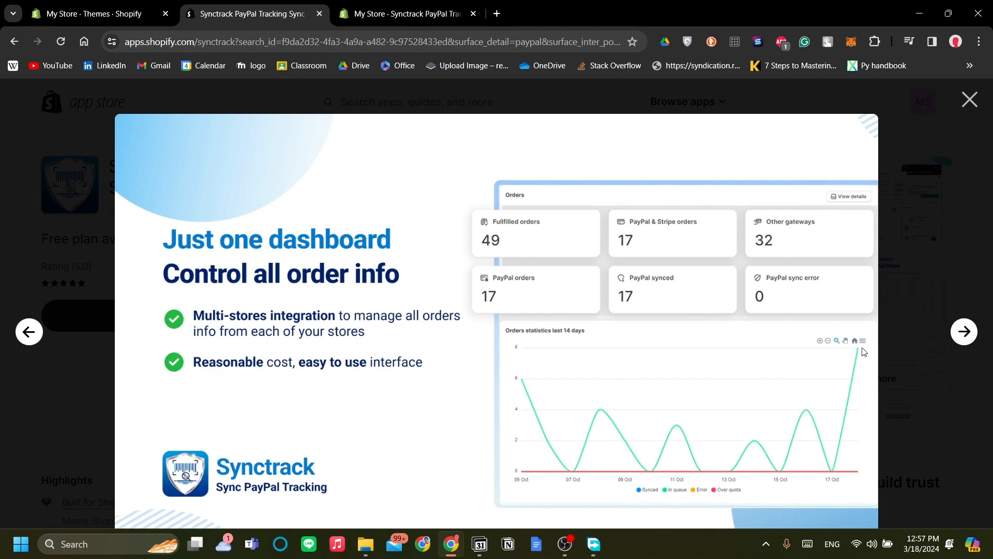
# Look through the gallery images on supported checkout gateways and mobile-friendly order management, and return to the order dashboard image.
pyautogui.click(963, 335)
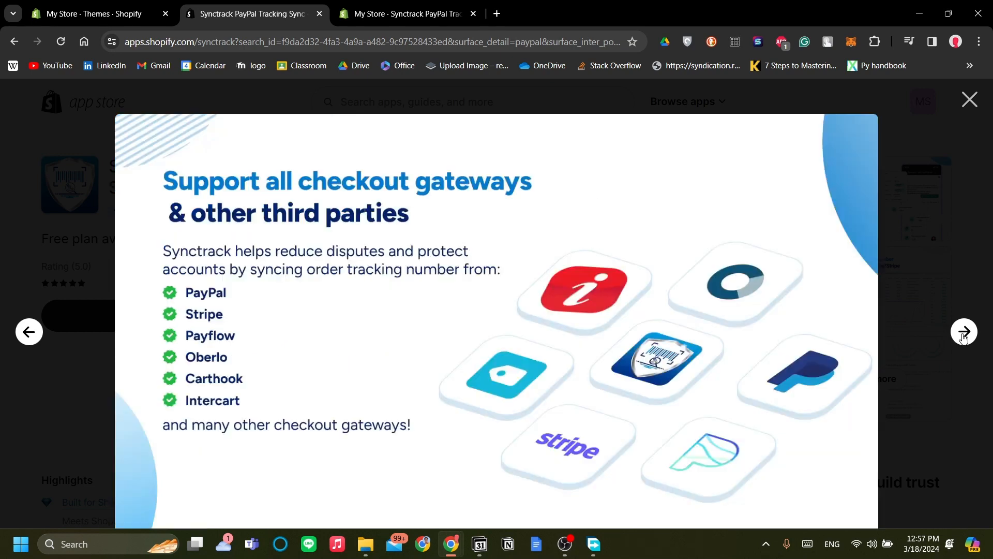
pyautogui.click(23, 339)
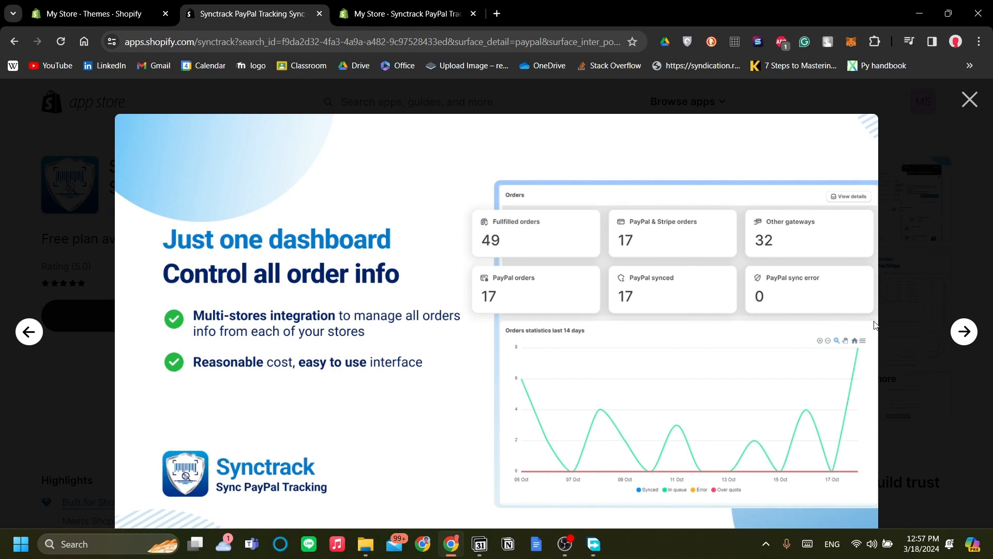
pyautogui.click(968, 333)
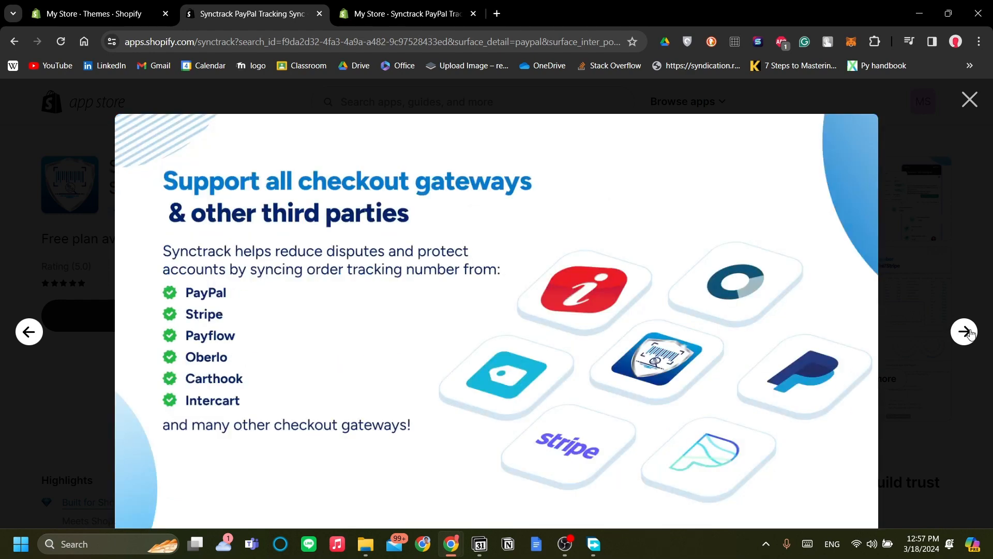
pyautogui.click(969, 333)
pyautogui.click(969, 334)
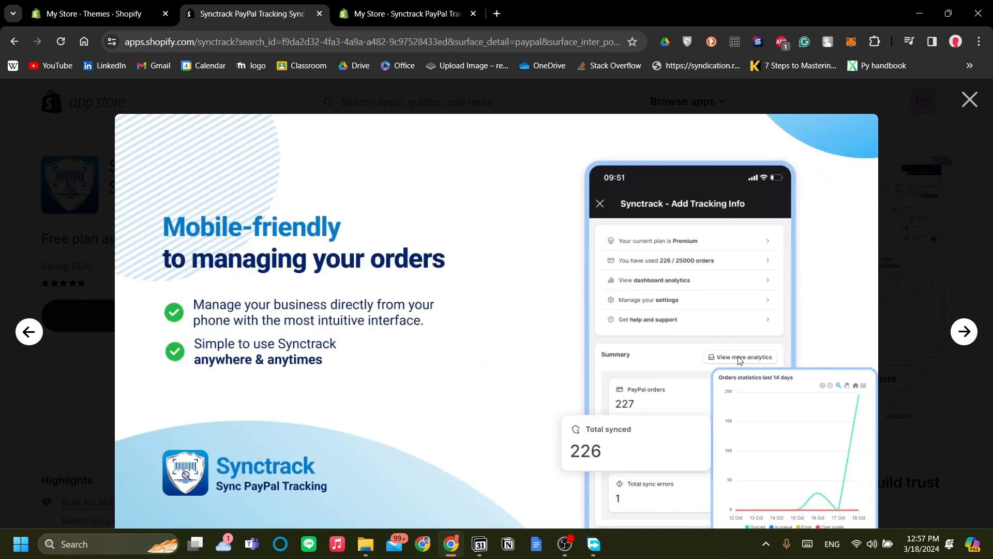
pyautogui.click(29, 334)
pyautogui.click(29, 334)
pyautogui.click(29, 334)
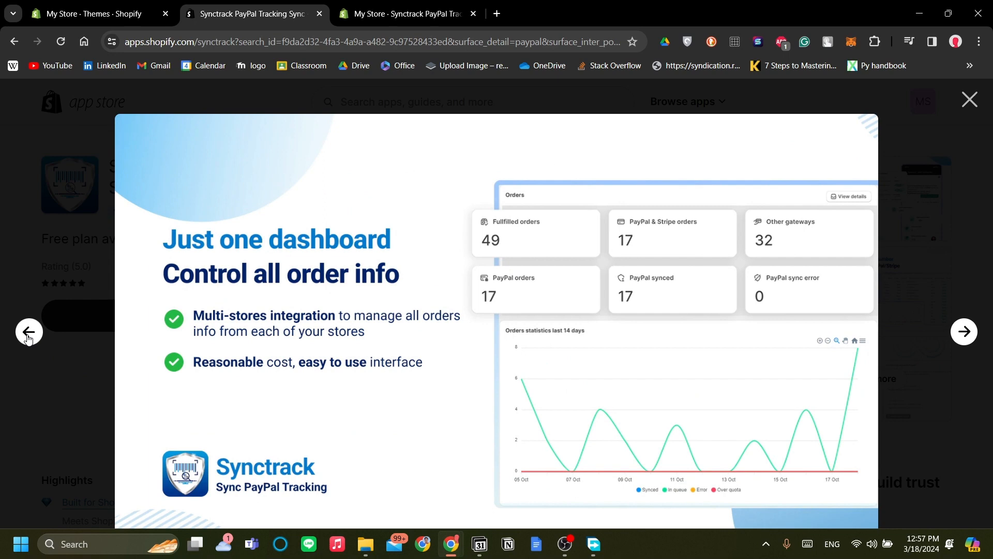